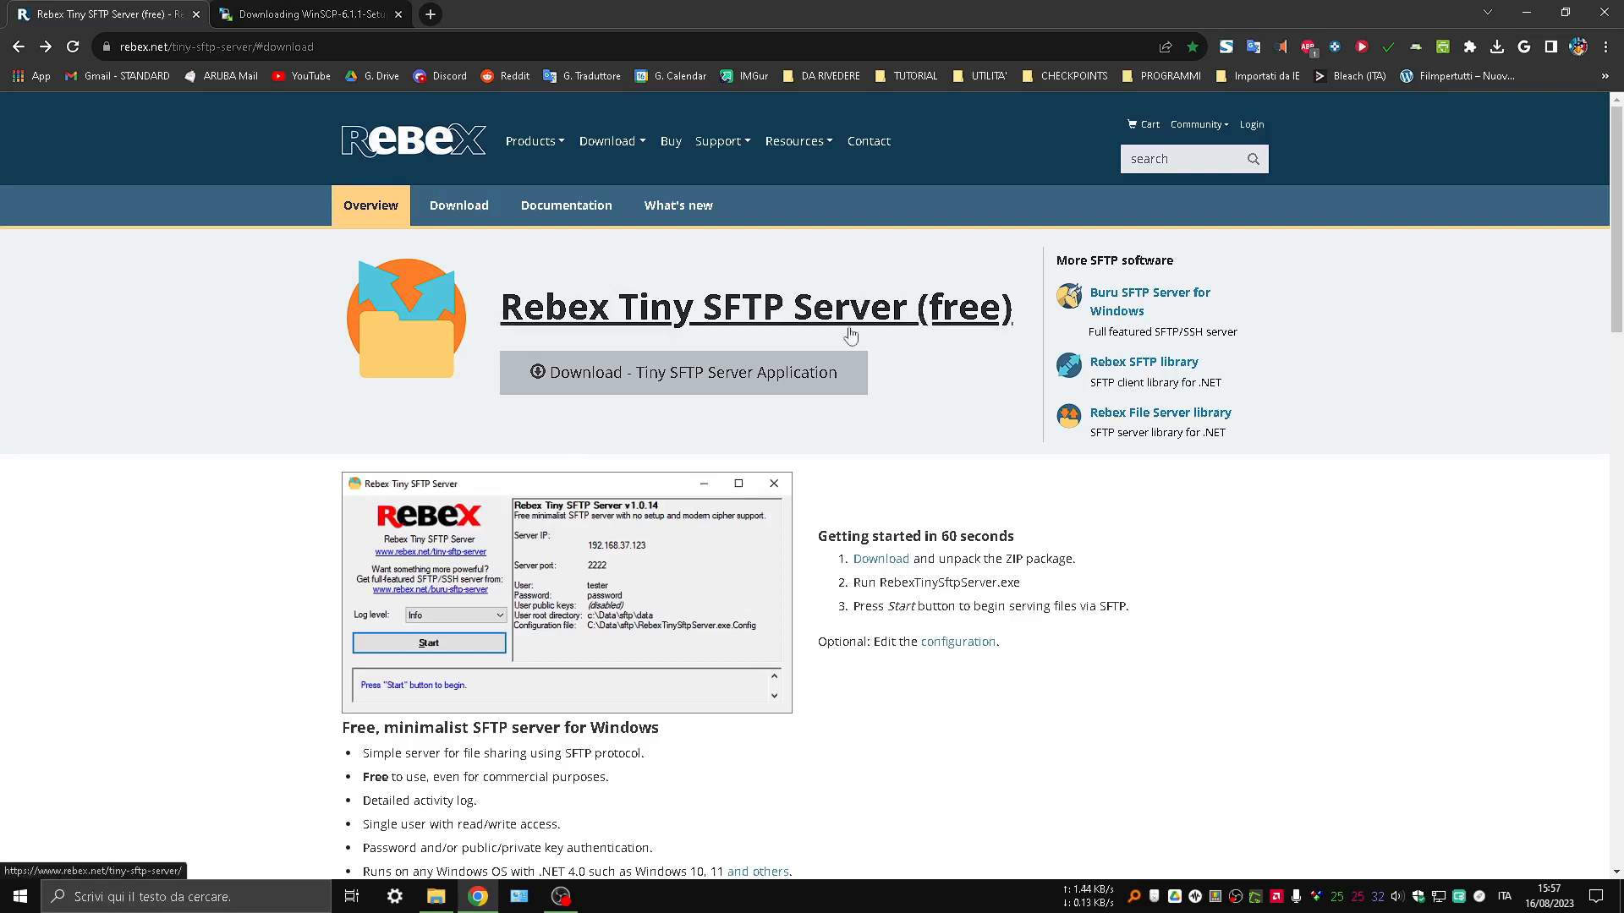
# - Download the Tiny SFTP Server Application from the Rebex website and show the downloaded zip in its folder
pyautogui.click(733, 378)
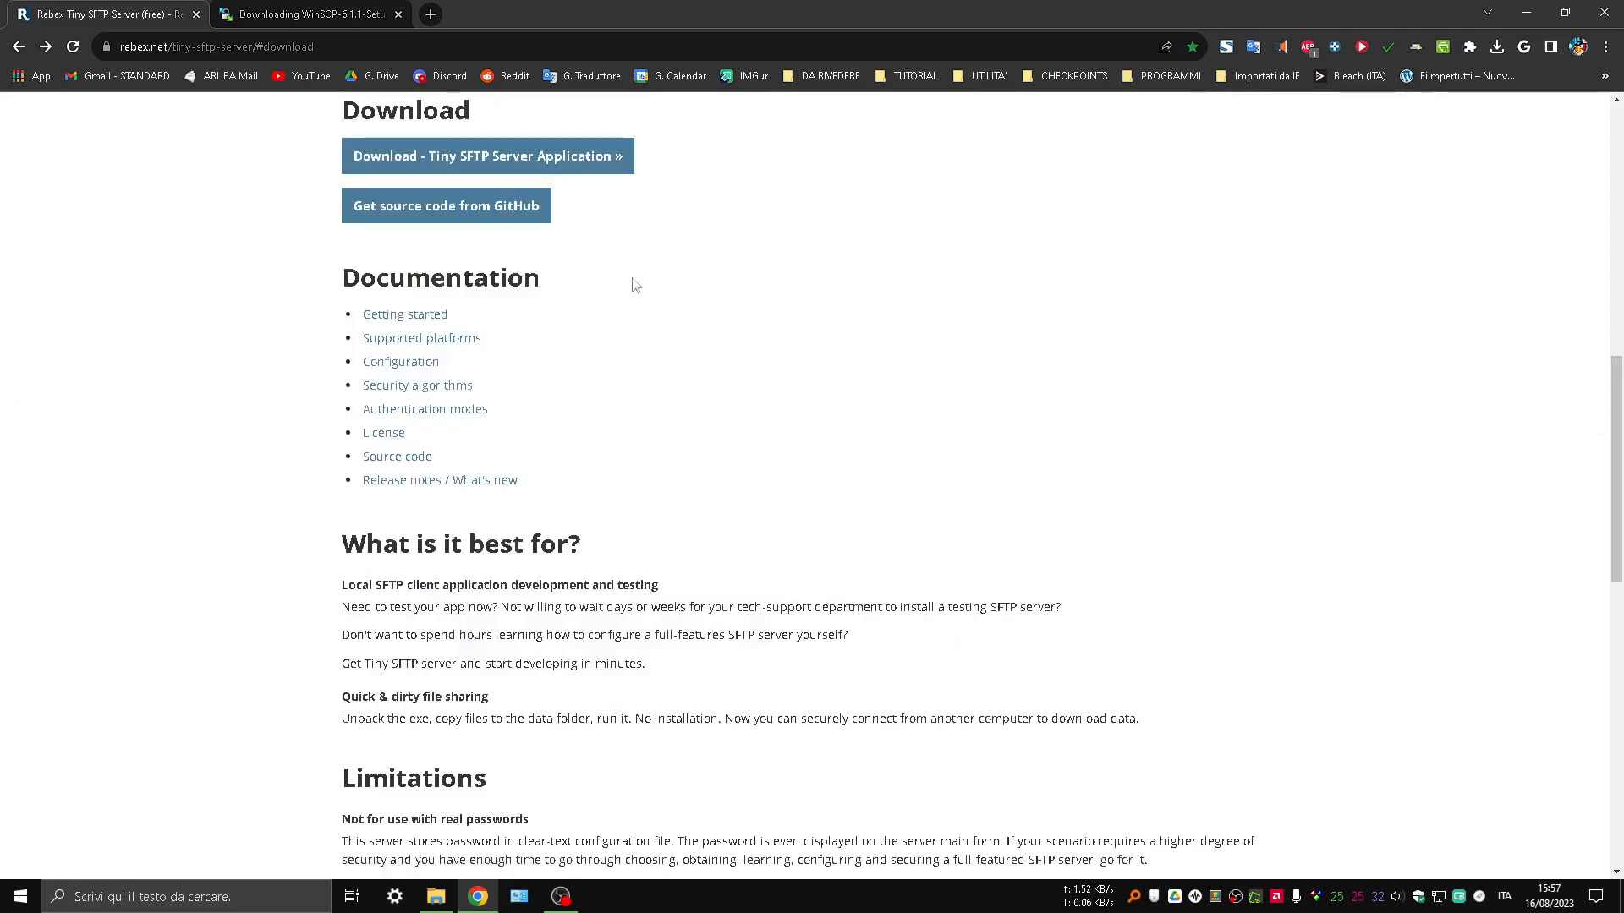
pyautogui.click(545, 156)
pyautogui.moveTo(544, 149)
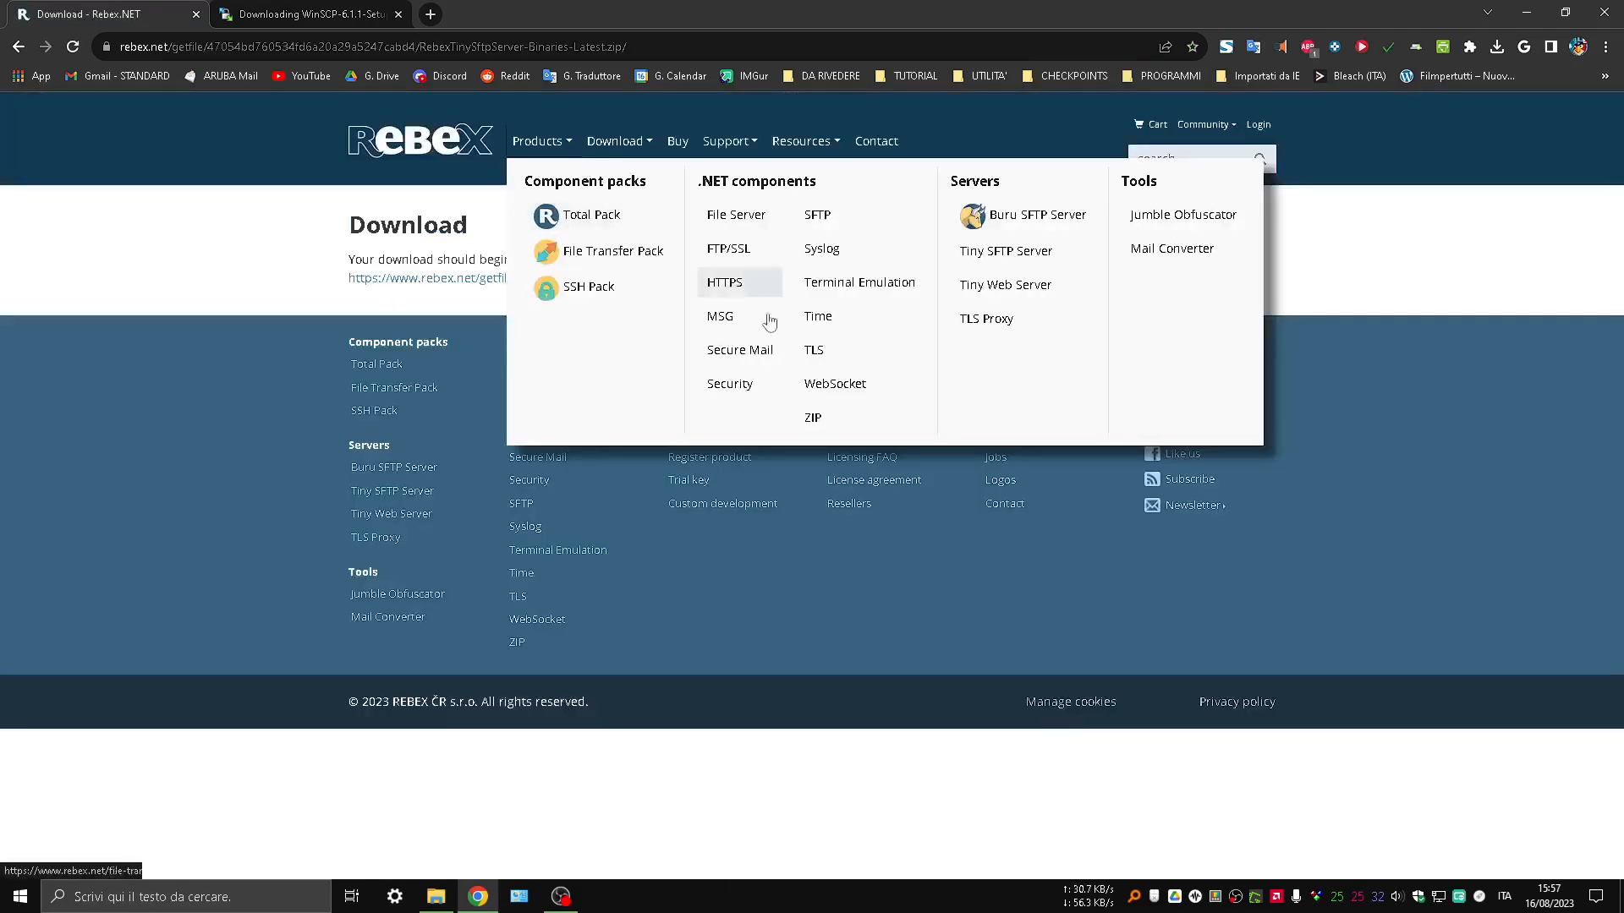
pyautogui.click(1498, 46)
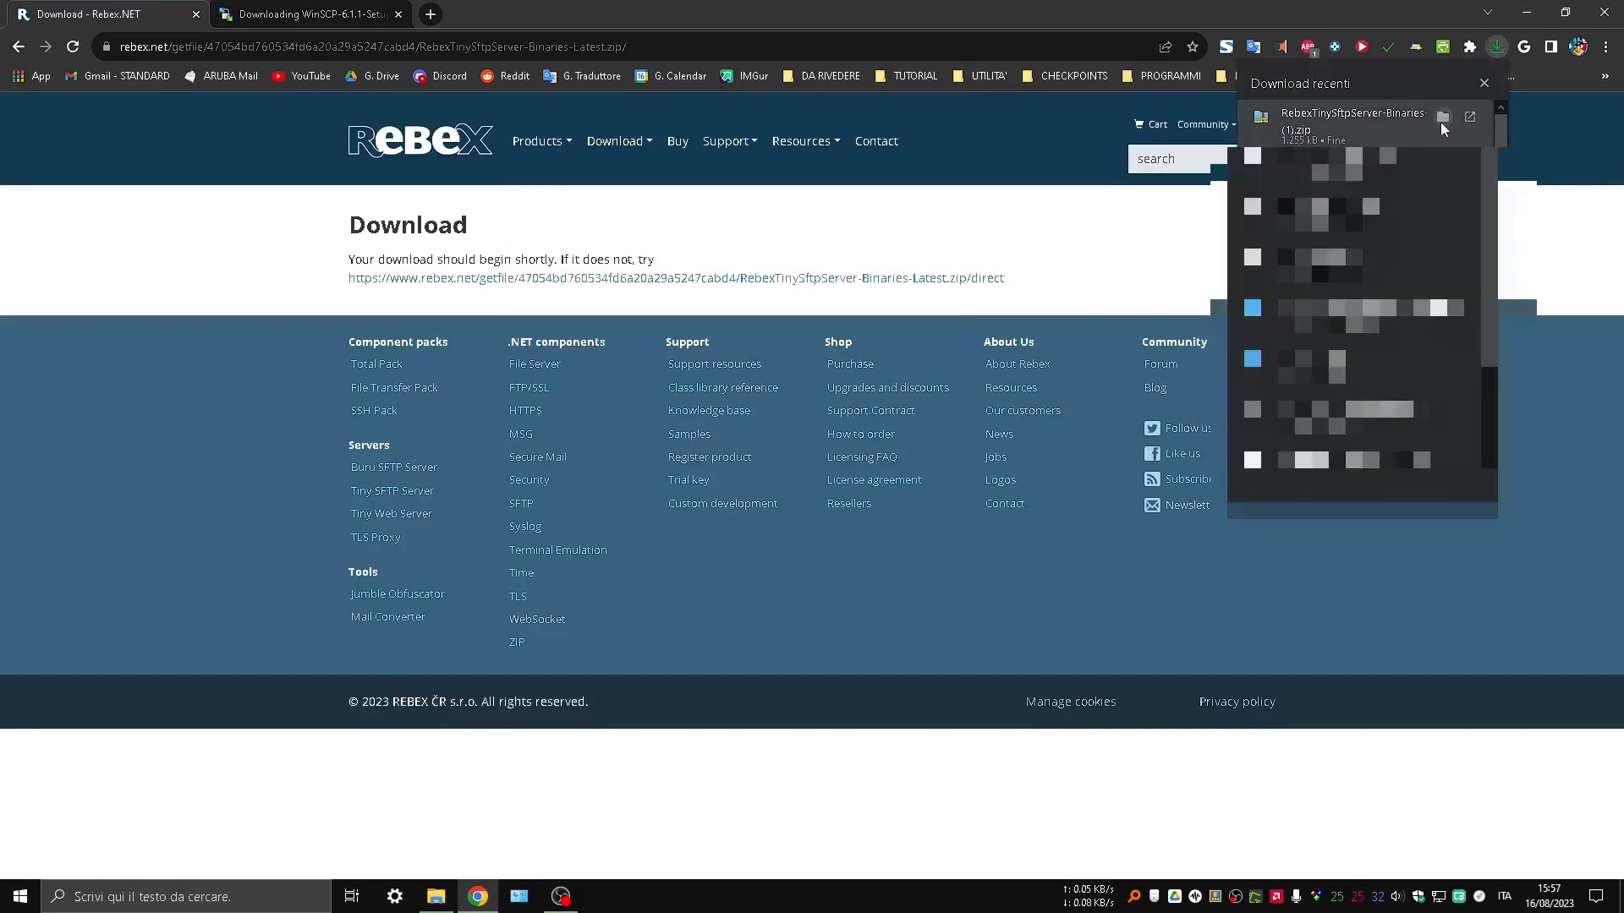
pyautogui.click(1442, 118)
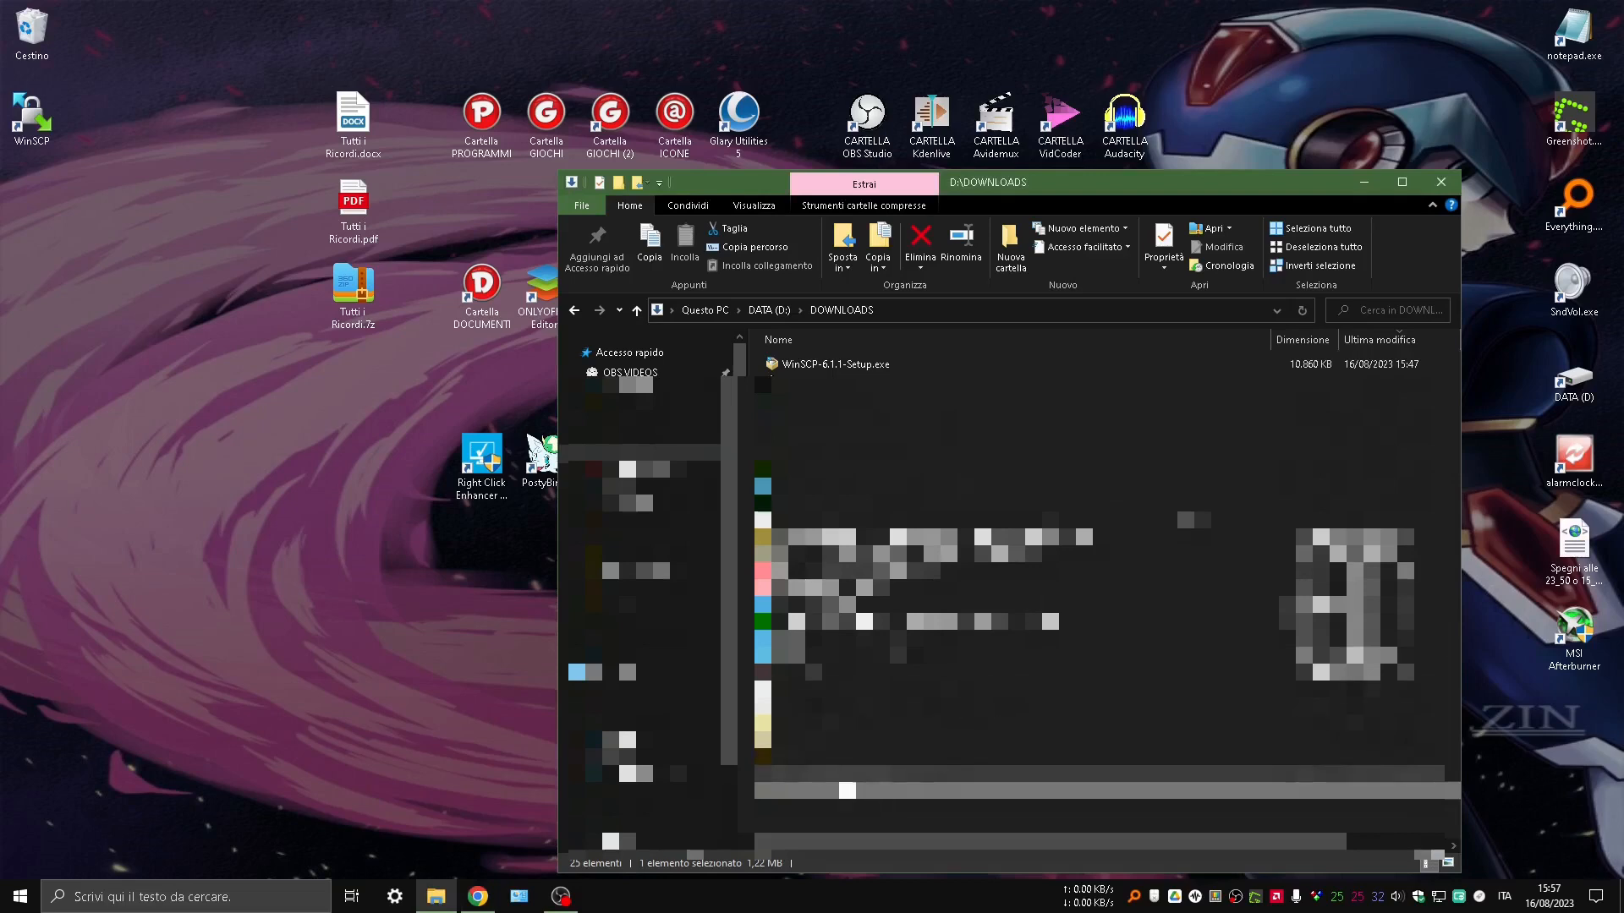
# - Place RebexTinySftpServer-Binaries-Latest (1).zip from the DOWNLOADS folder on the desktop and minimize the folder window
pyautogui.rightClick(847, 791)
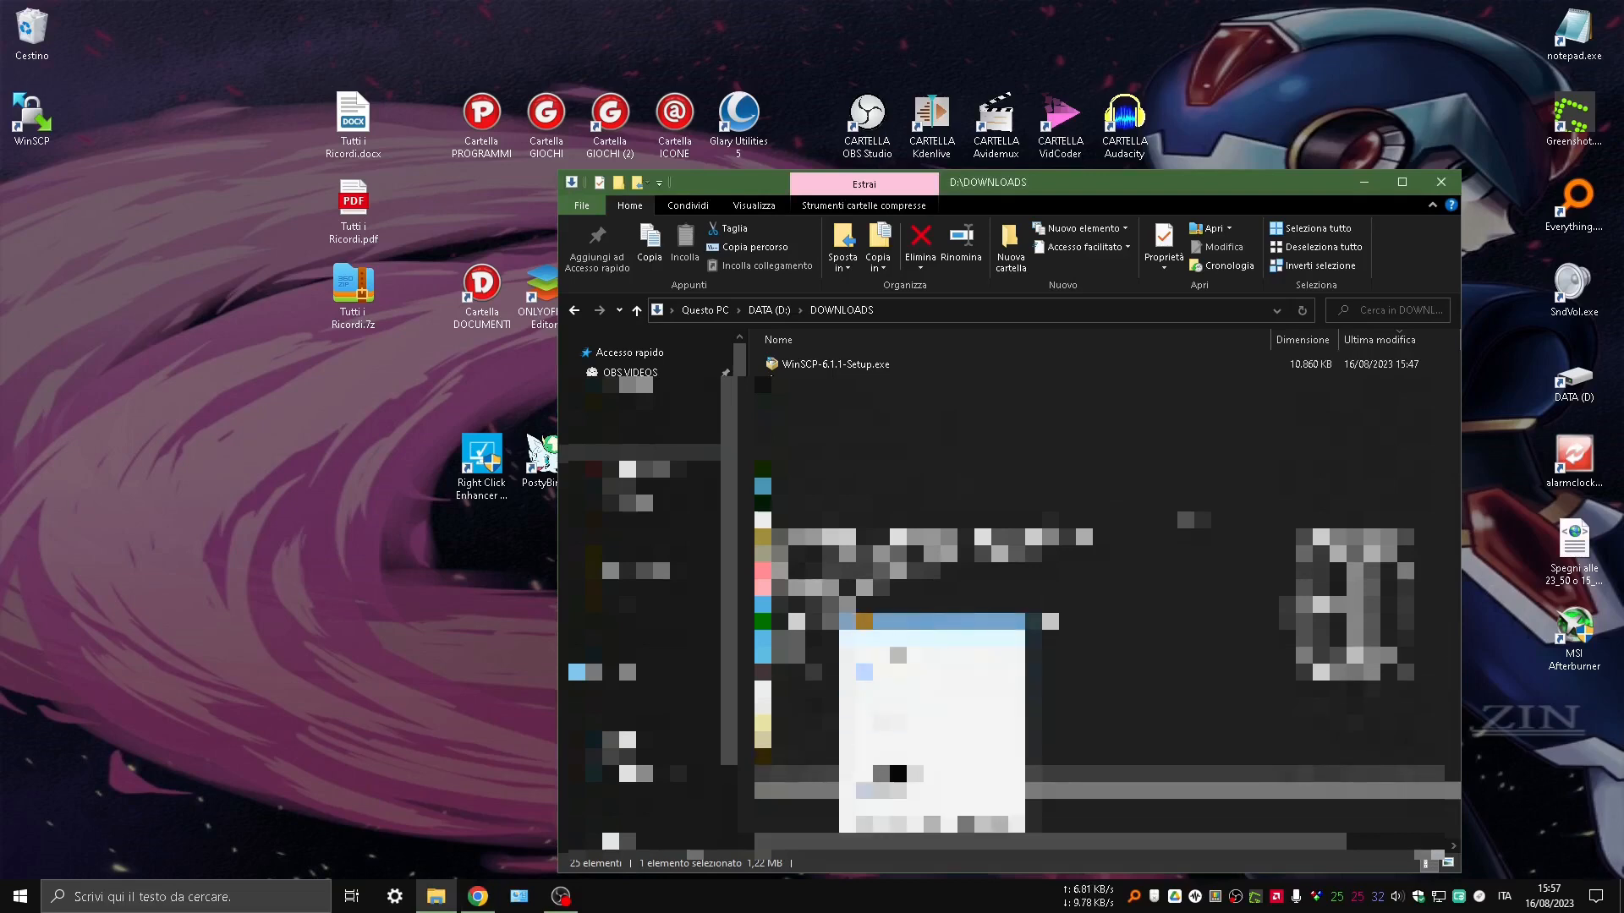
pyautogui.click(930, 624)
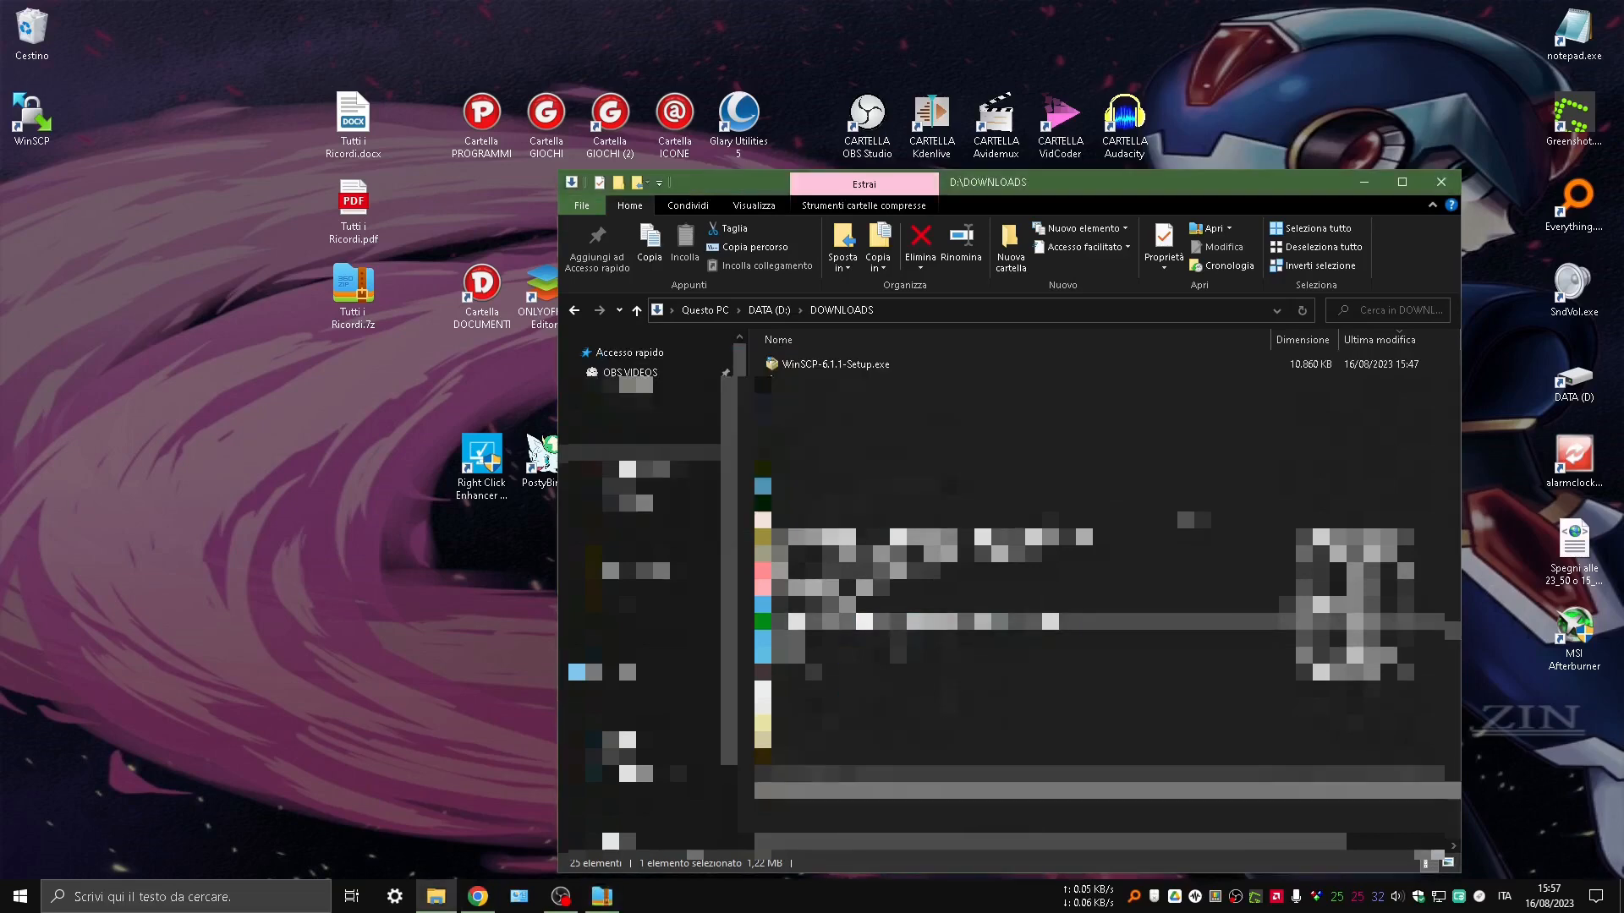
pyautogui.moveTo(871, 364); pyautogui.dragTo(196, 245)
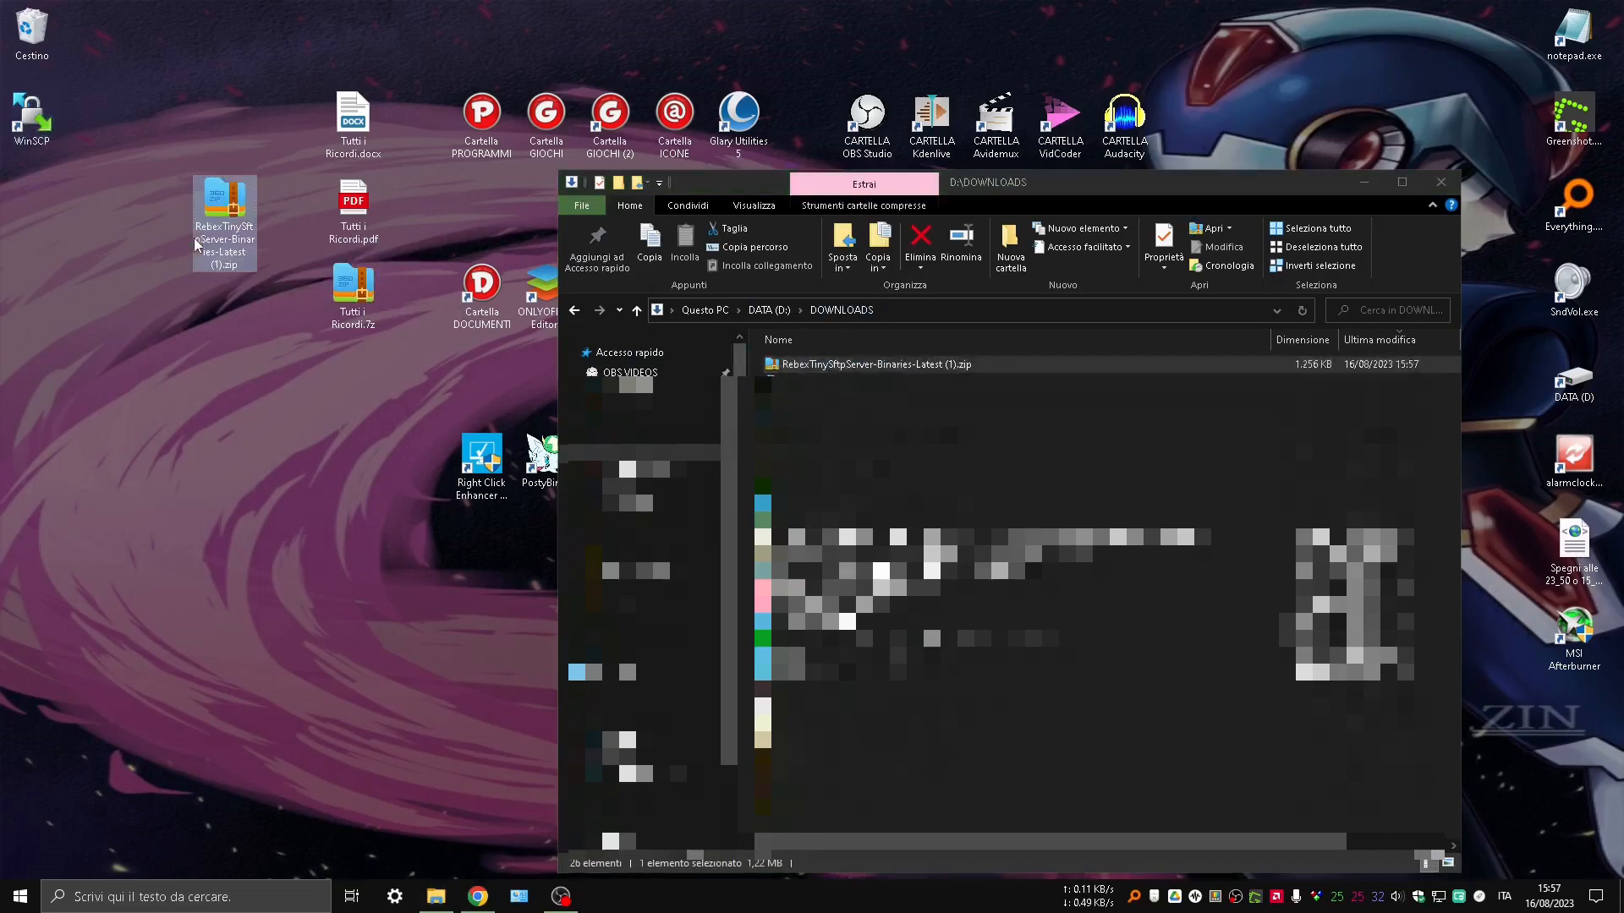
pyautogui.click(1354, 182)
pyautogui.click(1363, 182)
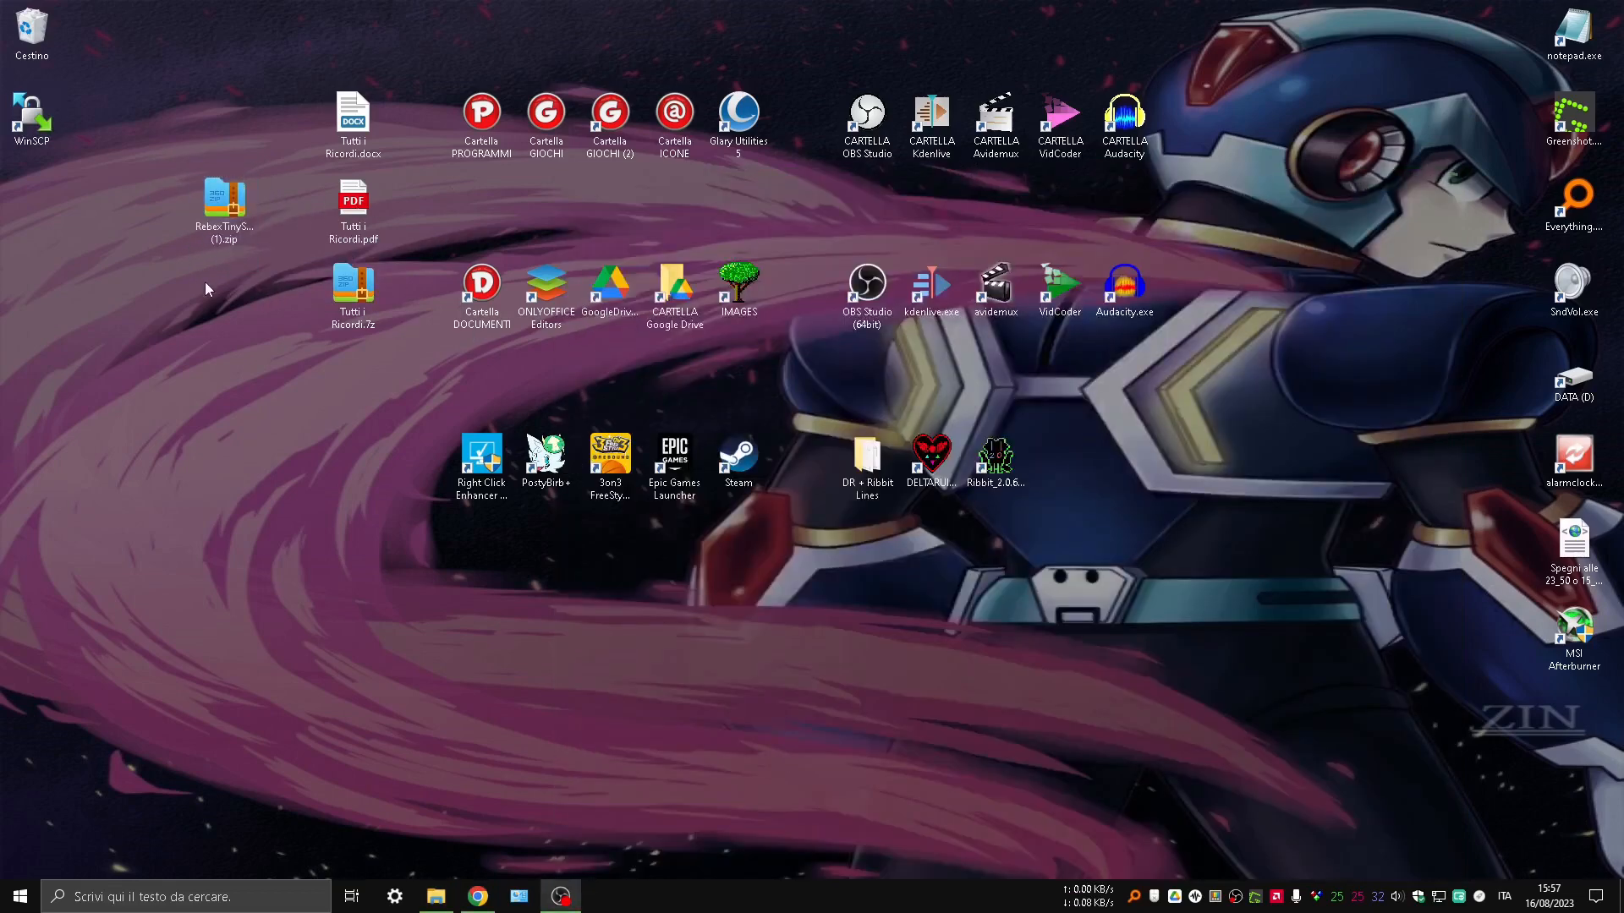
# - Extract the RebexTinySftpServer zip on the desktop into its own folder and open that folder
pyautogui.doubleClick(224, 203)
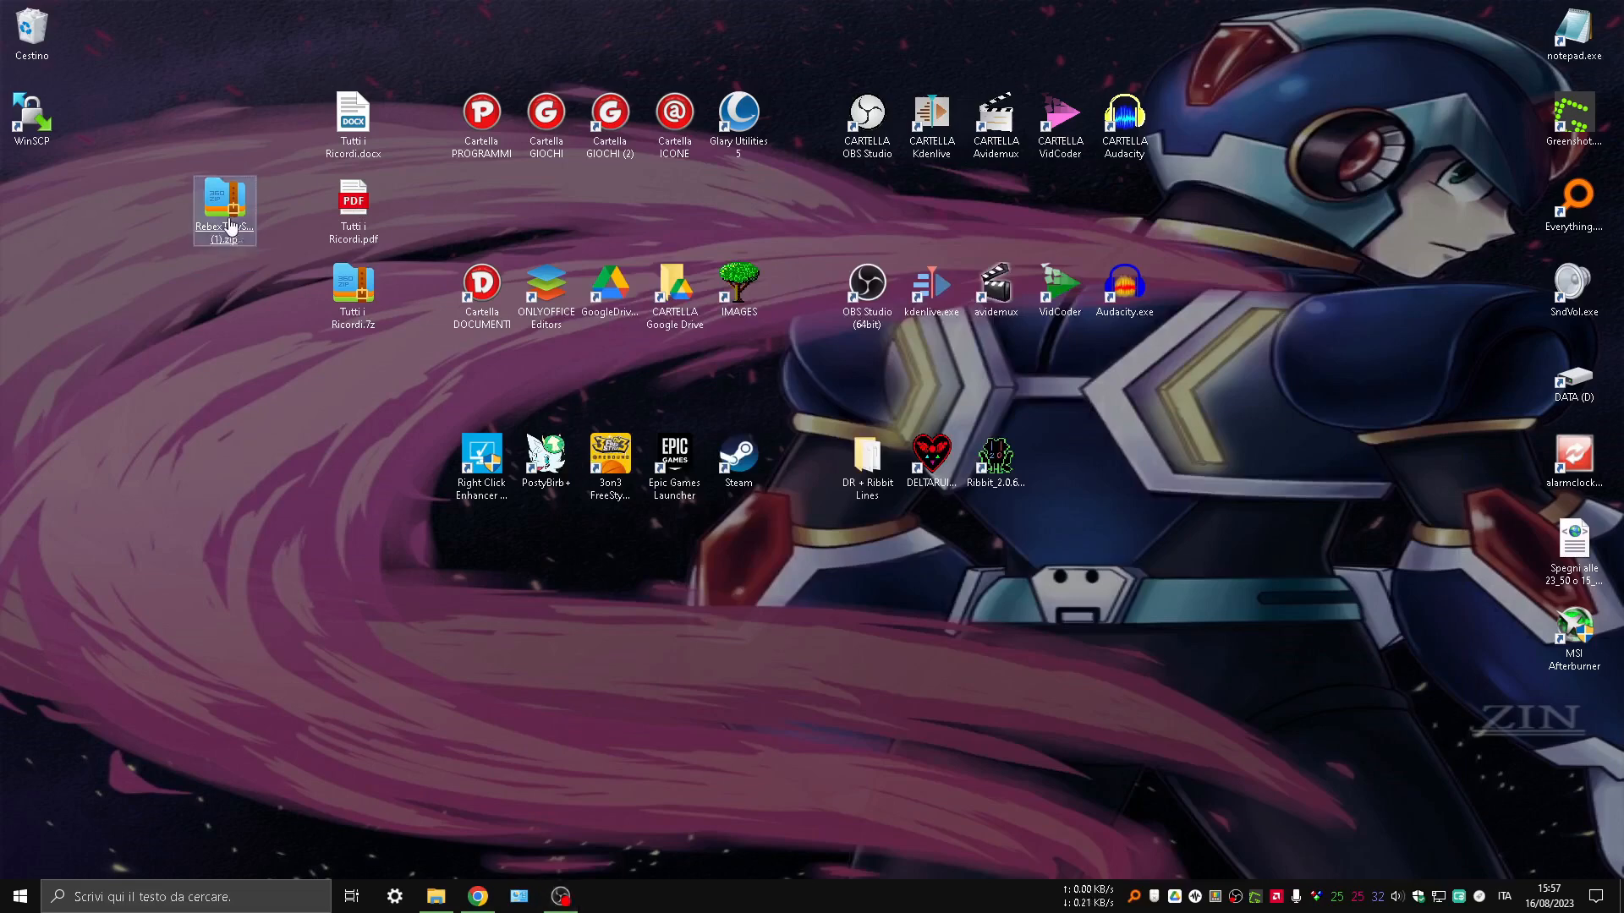
pyautogui.hotkey('alt', 'F4')
pyautogui.rightClick(221, 216)
pyautogui.click(252, 249)
pyautogui.moveTo(224, 207); pyautogui.dragTo(184, 203)
pyautogui.doubleClick(169, 195)
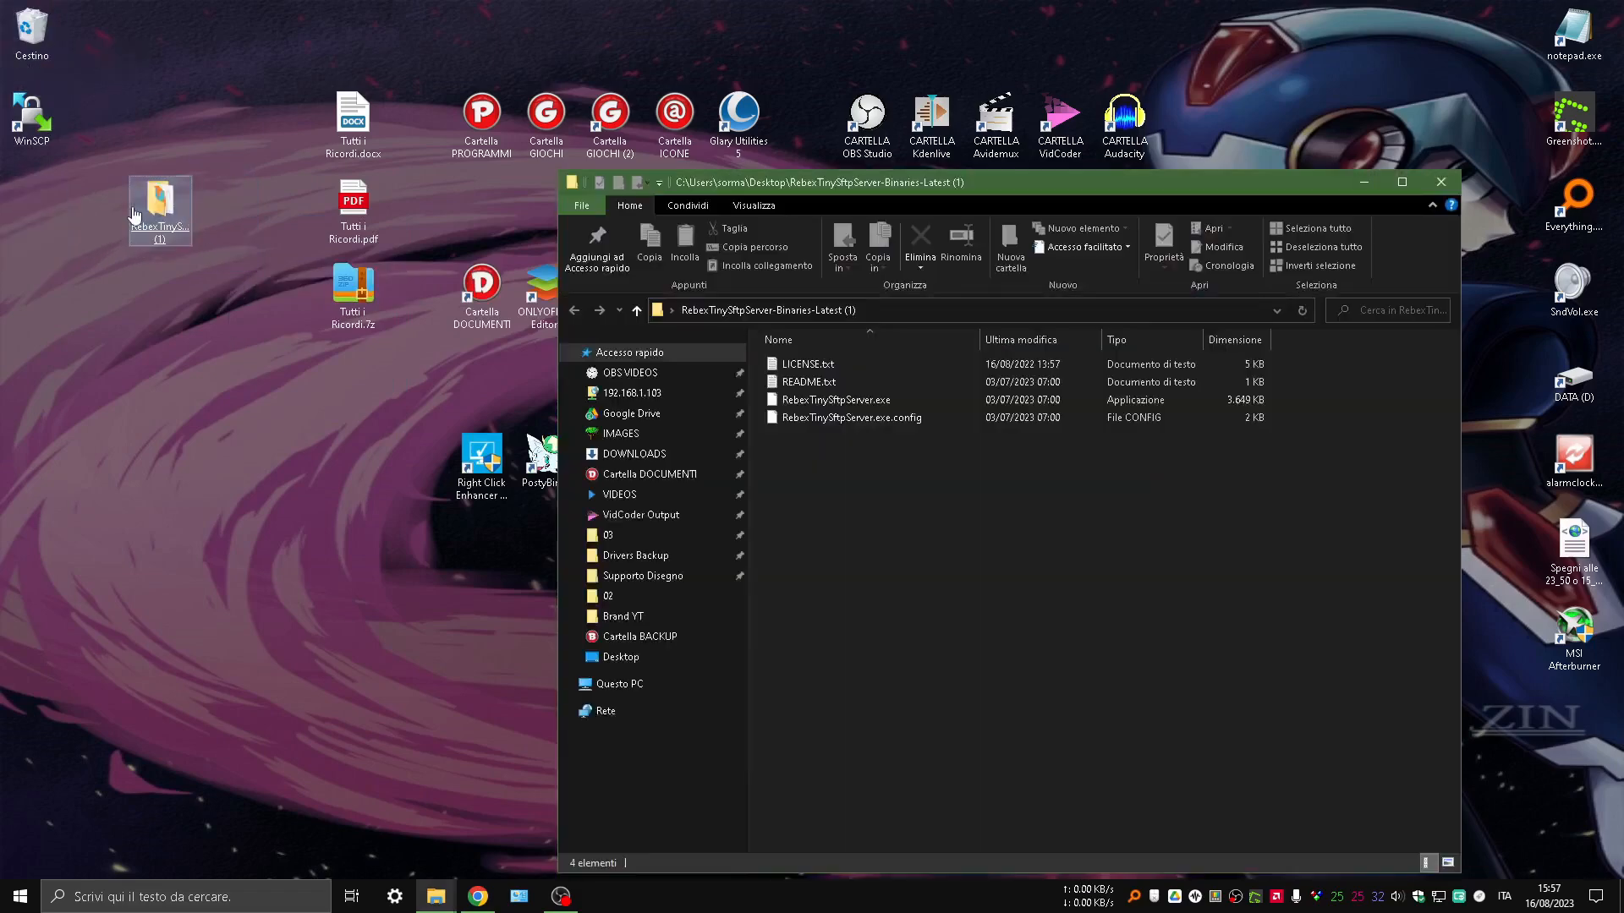
# - Run RebexTinySftpServer.exe and review its server IP, port, user, password and user root directory
pyautogui.click(838, 401)
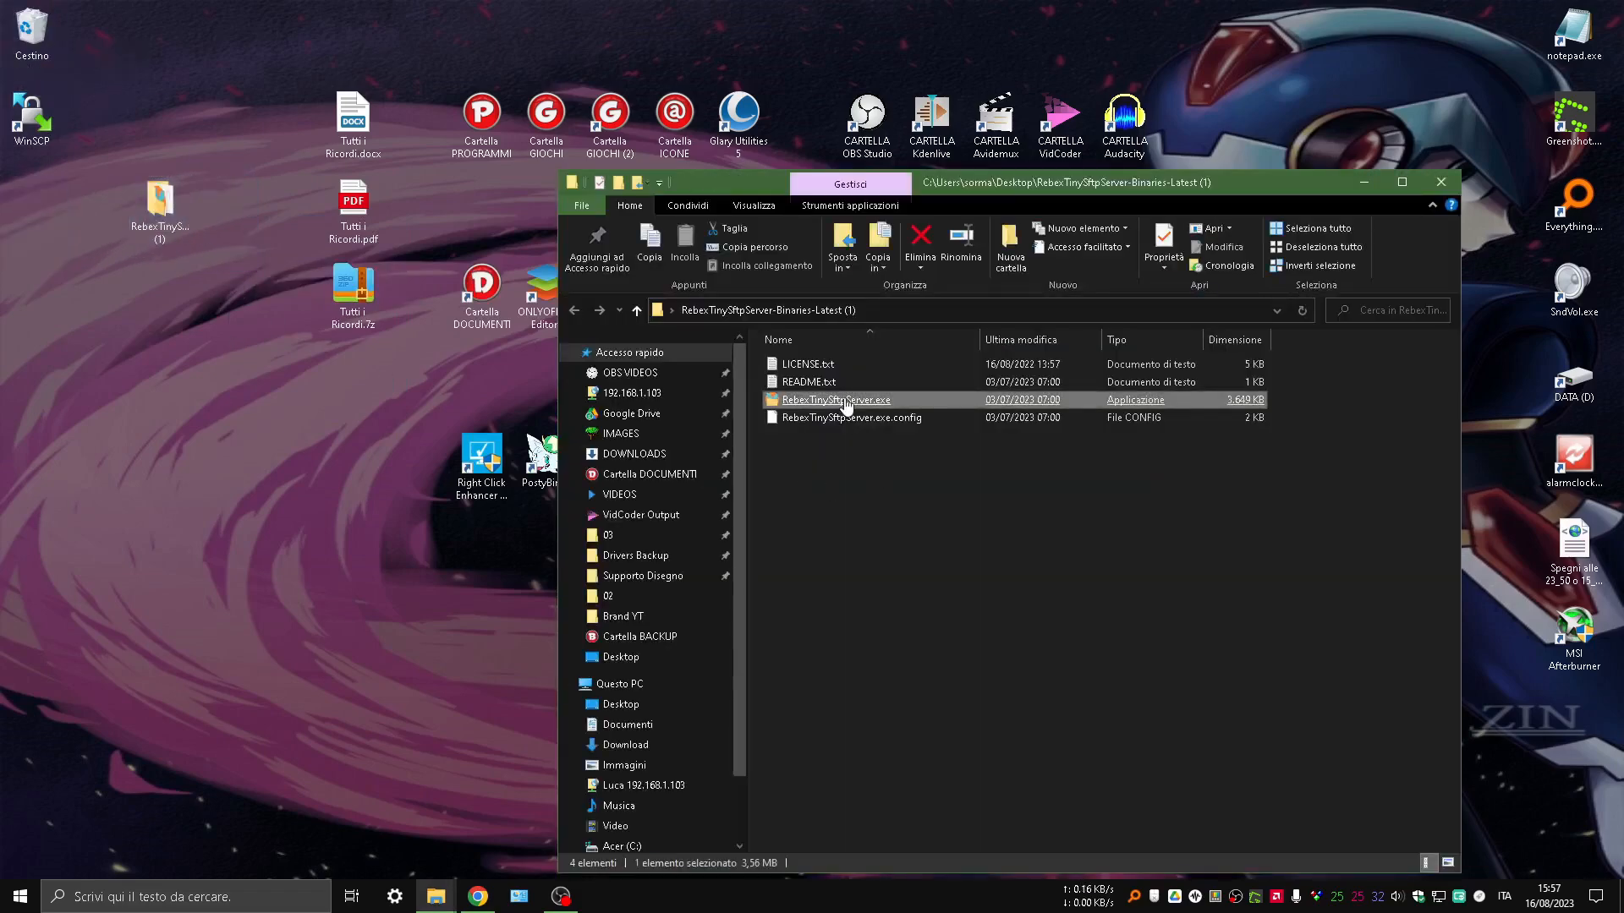
pyautogui.press('Return')
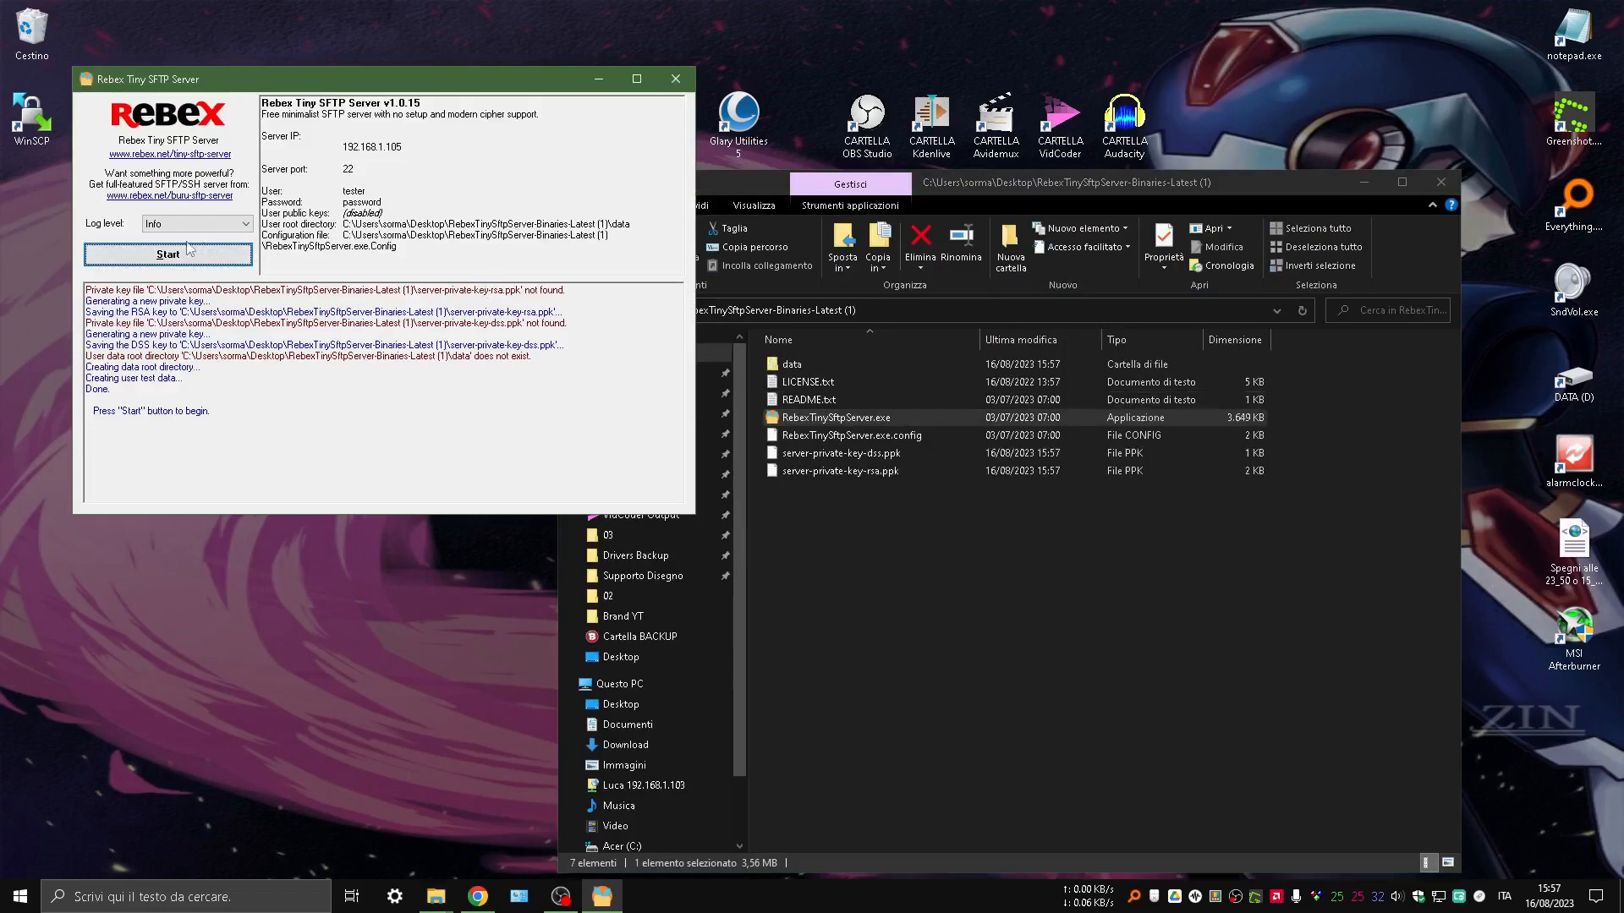
pyautogui.moveTo(337, 143); pyautogui.dragTo(425, 143)
pyautogui.doubleClick(347, 169)
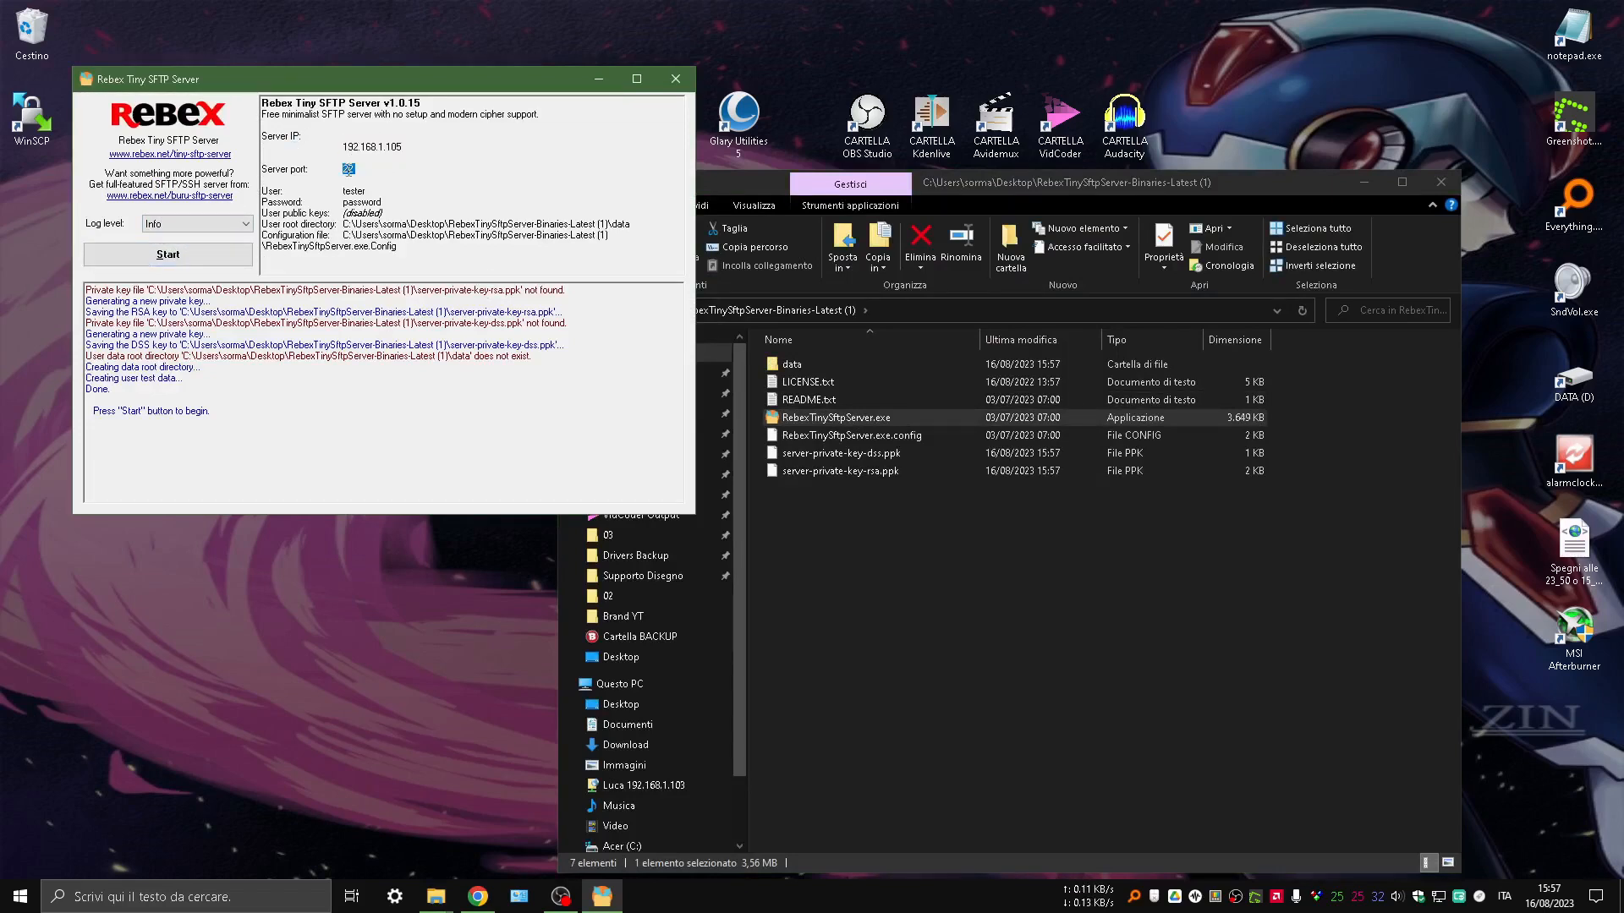
pyautogui.doubleClick(353, 191)
pyautogui.doubleClick(362, 202)
pyautogui.tripleClick(369, 226)
pyautogui.click(510, 218)
pyautogui.moveTo(631, 226); pyautogui.dragTo(343, 224)
# - Open the server's data folder in File Explorer and move its window closer to the server window
pyautogui.click(947, 595)
pyautogui.doubleClick(792, 364)
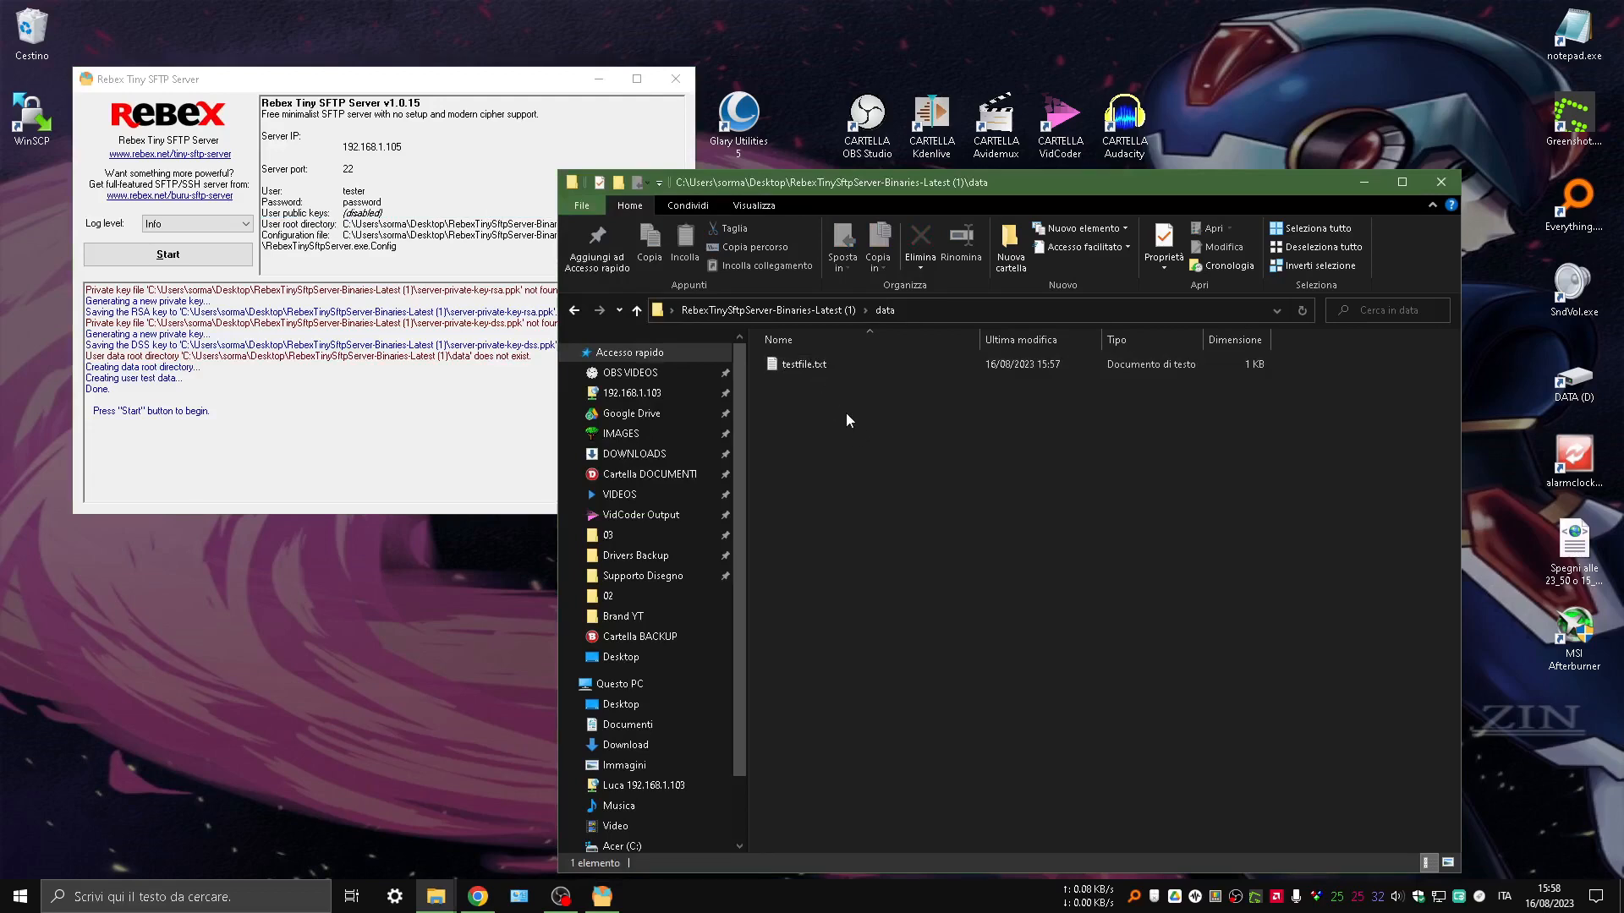
pyautogui.moveTo(832, 183); pyautogui.dragTo(707, 74)
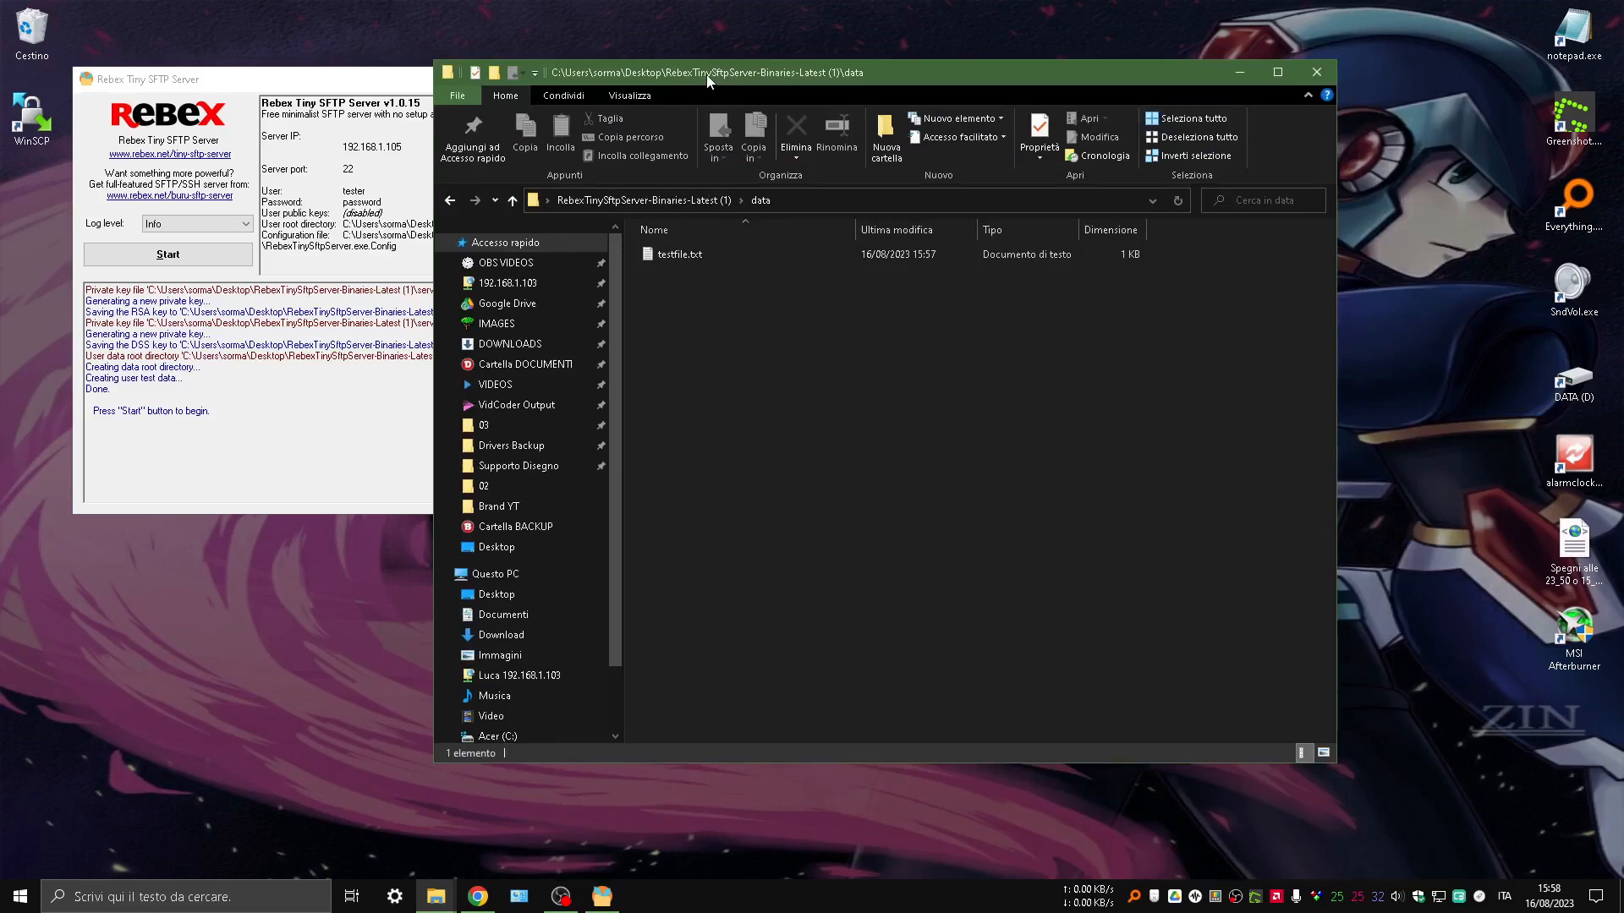
# - Switch to the WinSCP download page in Chrome and download WinSCP-6.1.1-Setup.exe directly
pyautogui.click(484, 895)
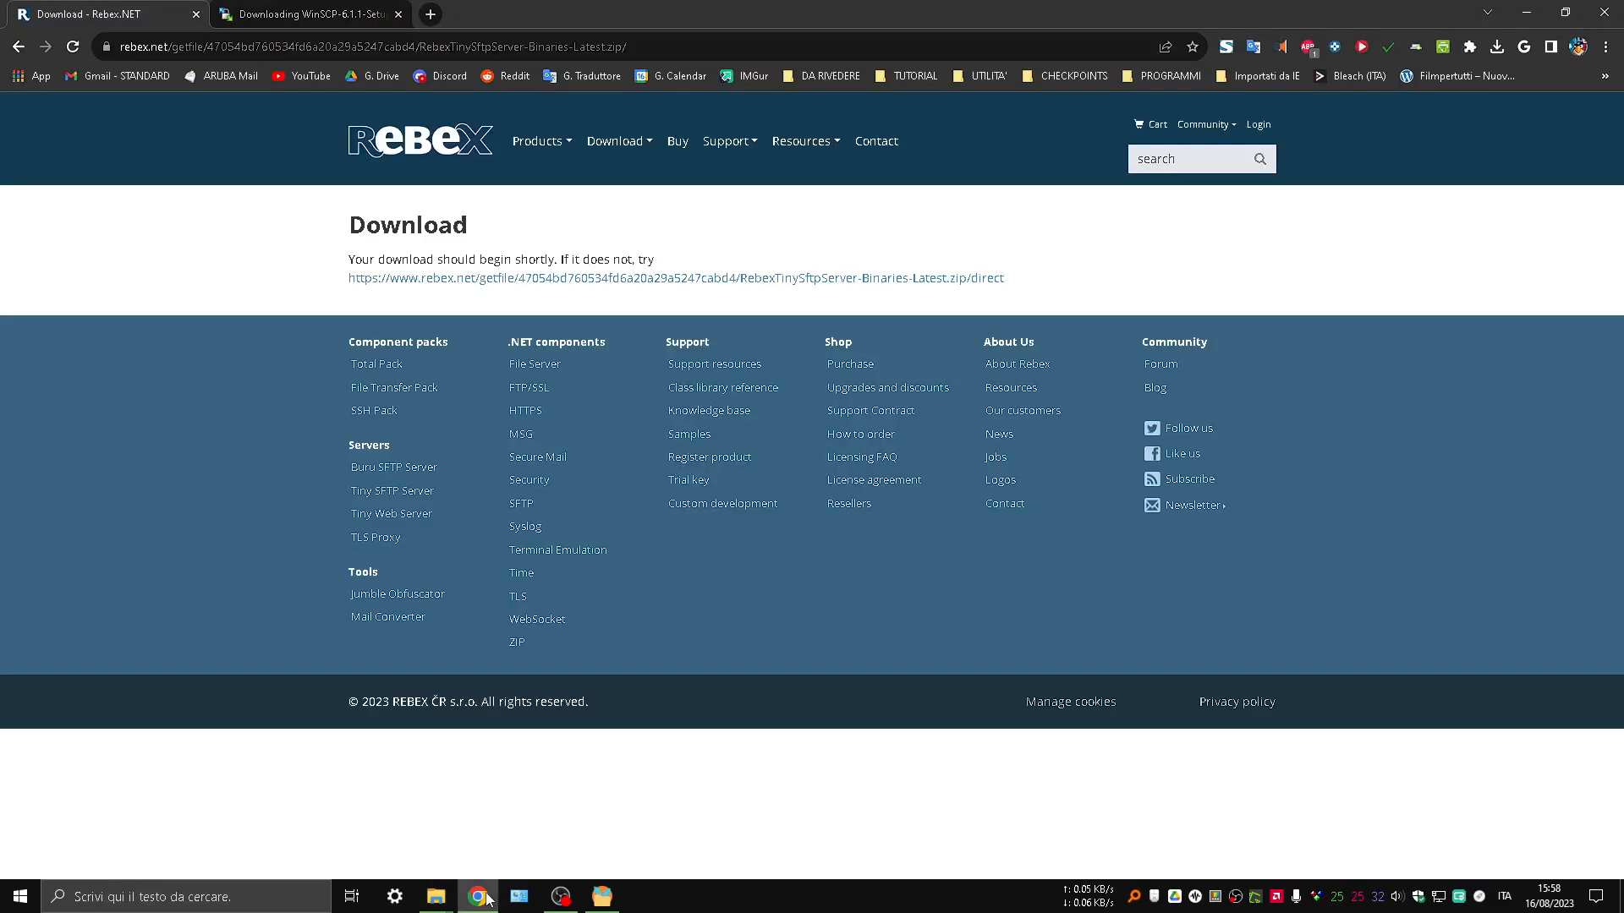
pyautogui.click(313, 10)
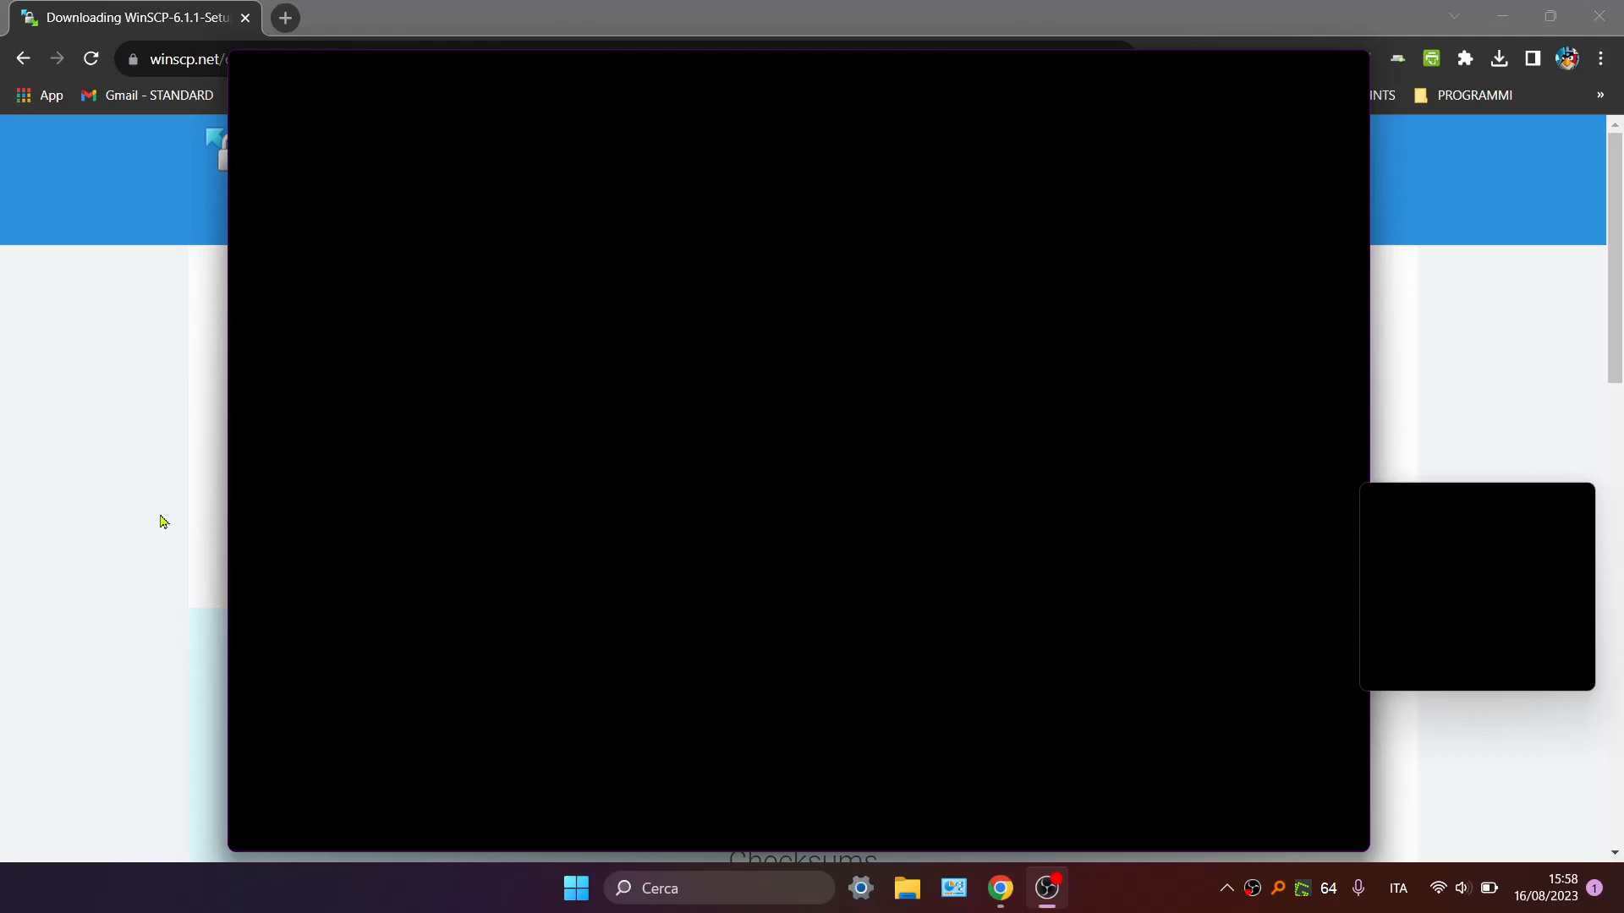
pyautogui.click(160, 516)
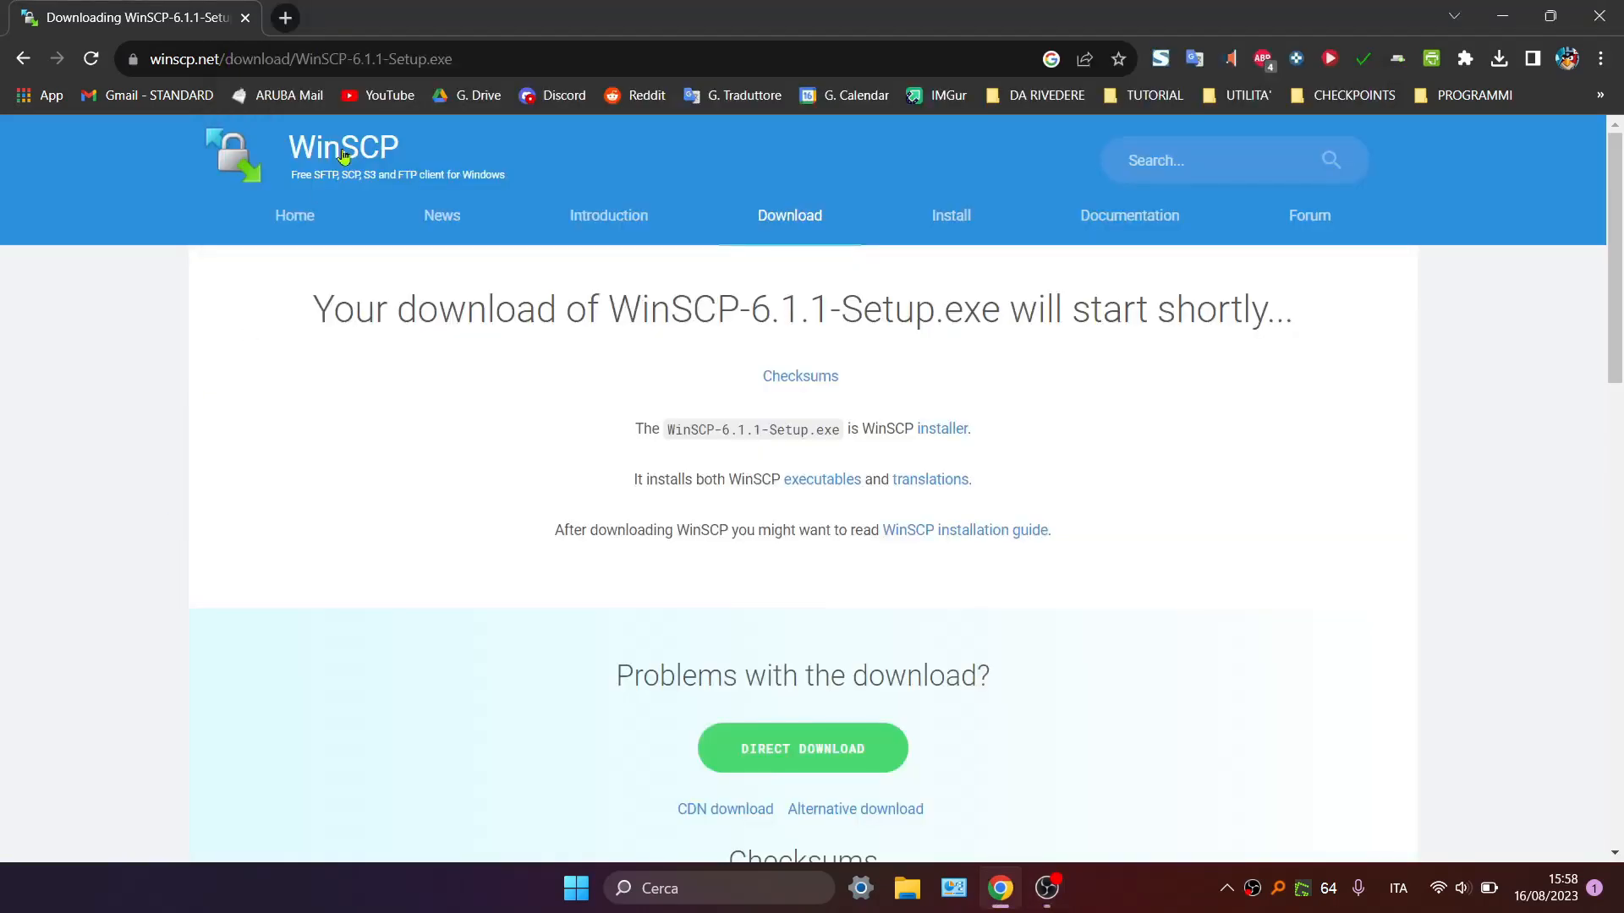
pyautogui.click(816, 745)
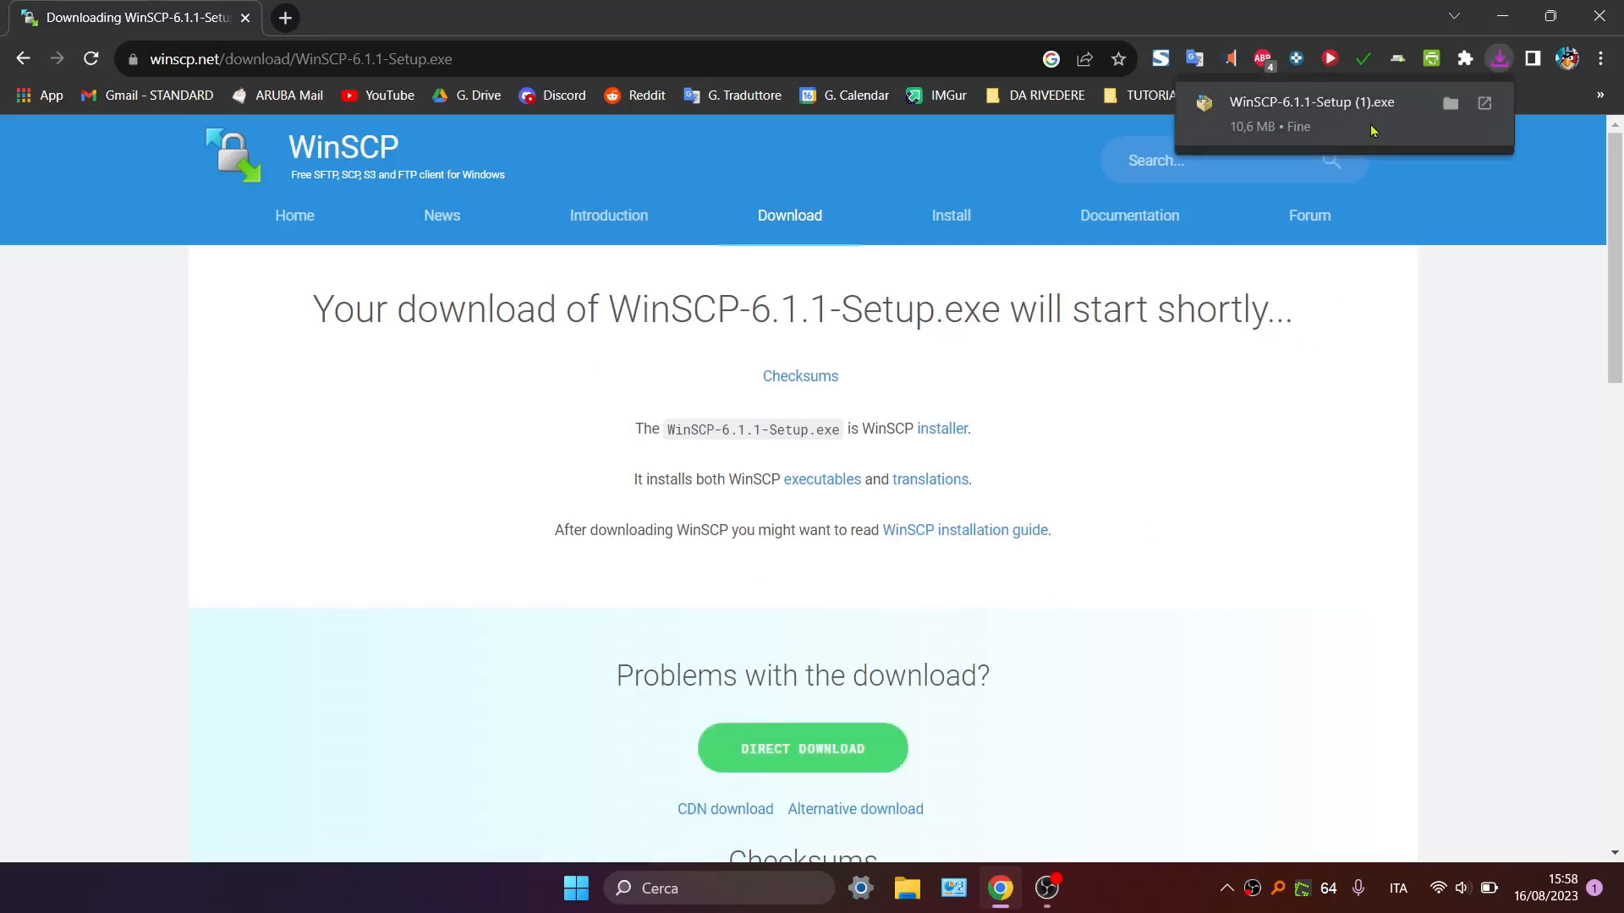
# - Launch the downloaded WinSCP installer, install for the current user only and accept the licence agreement
pyautogui.click(1371, 125)
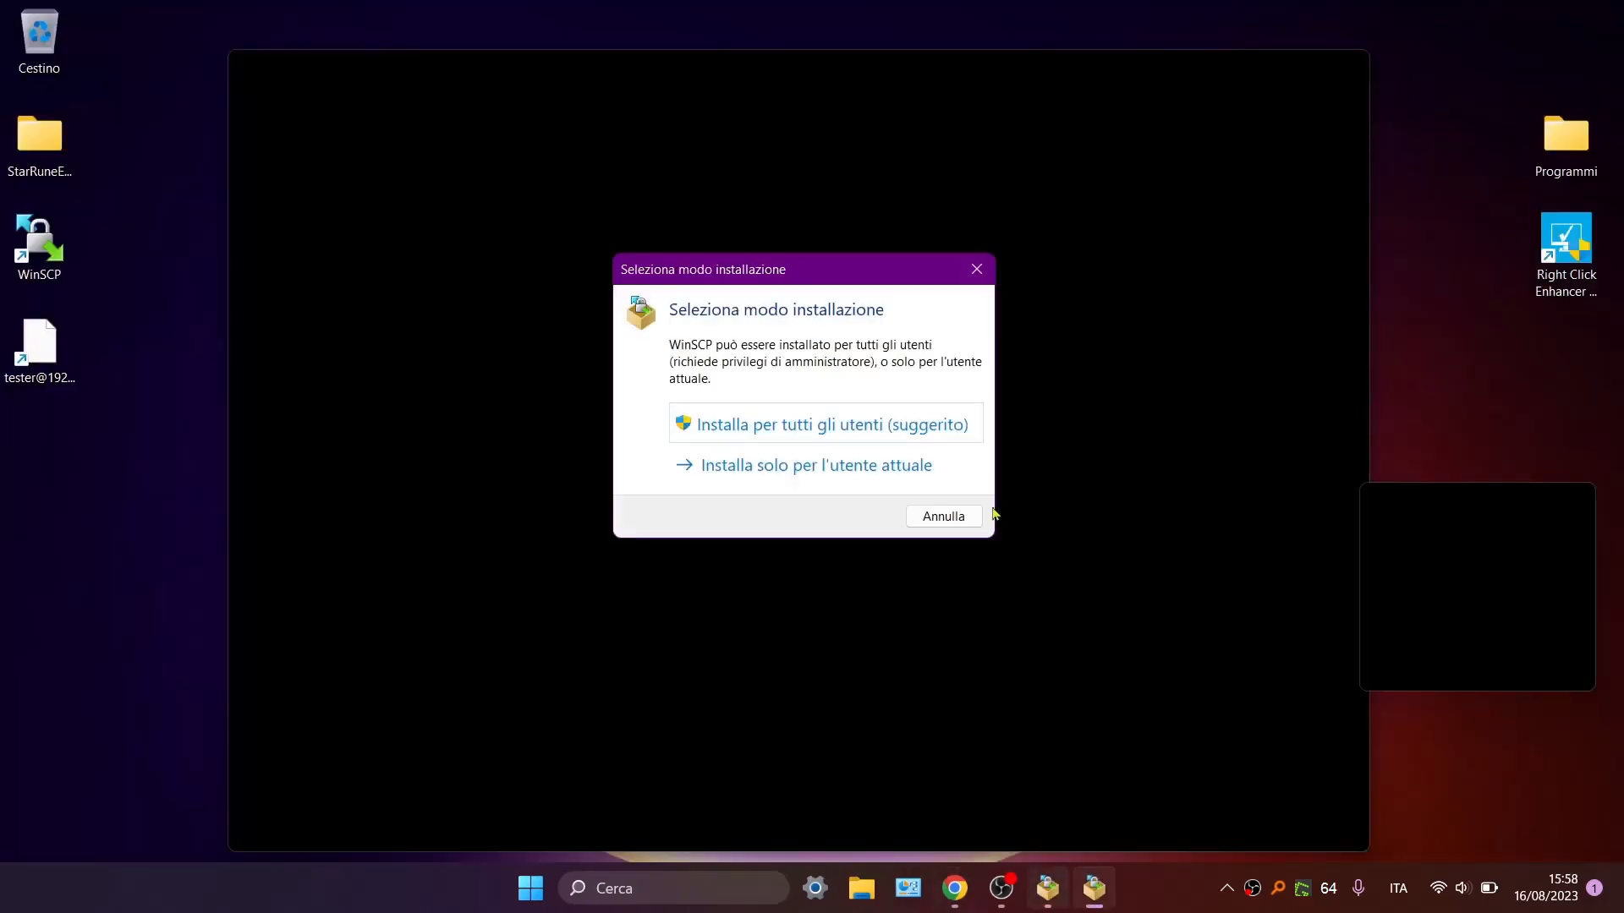
pyautogui.click(1255, 71)
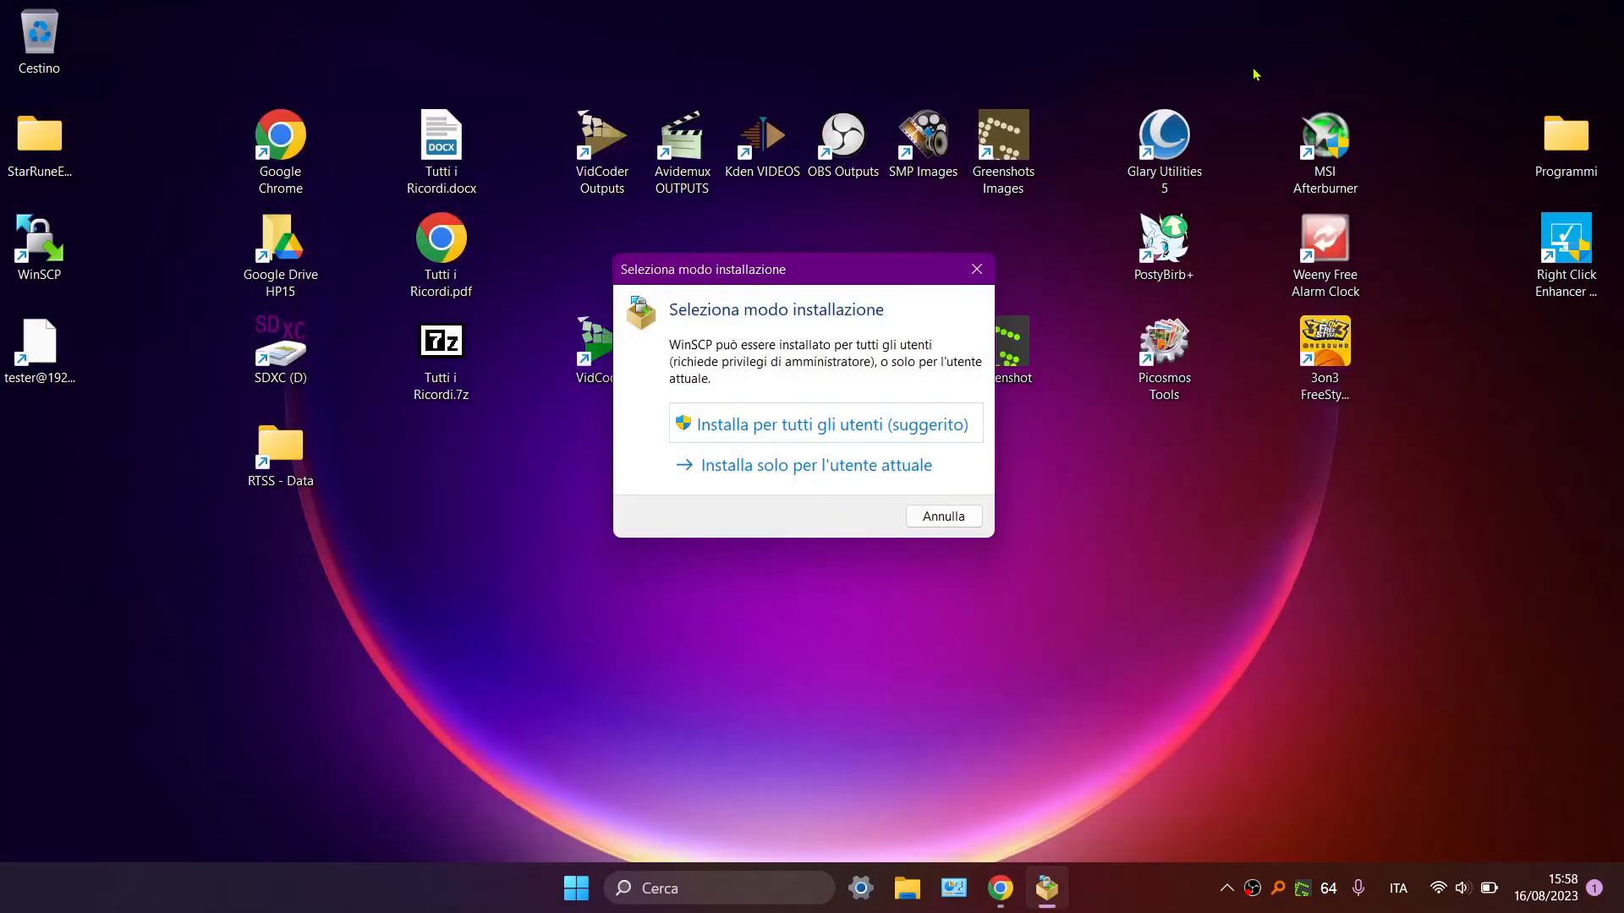
pyautogui.click(849, 470)
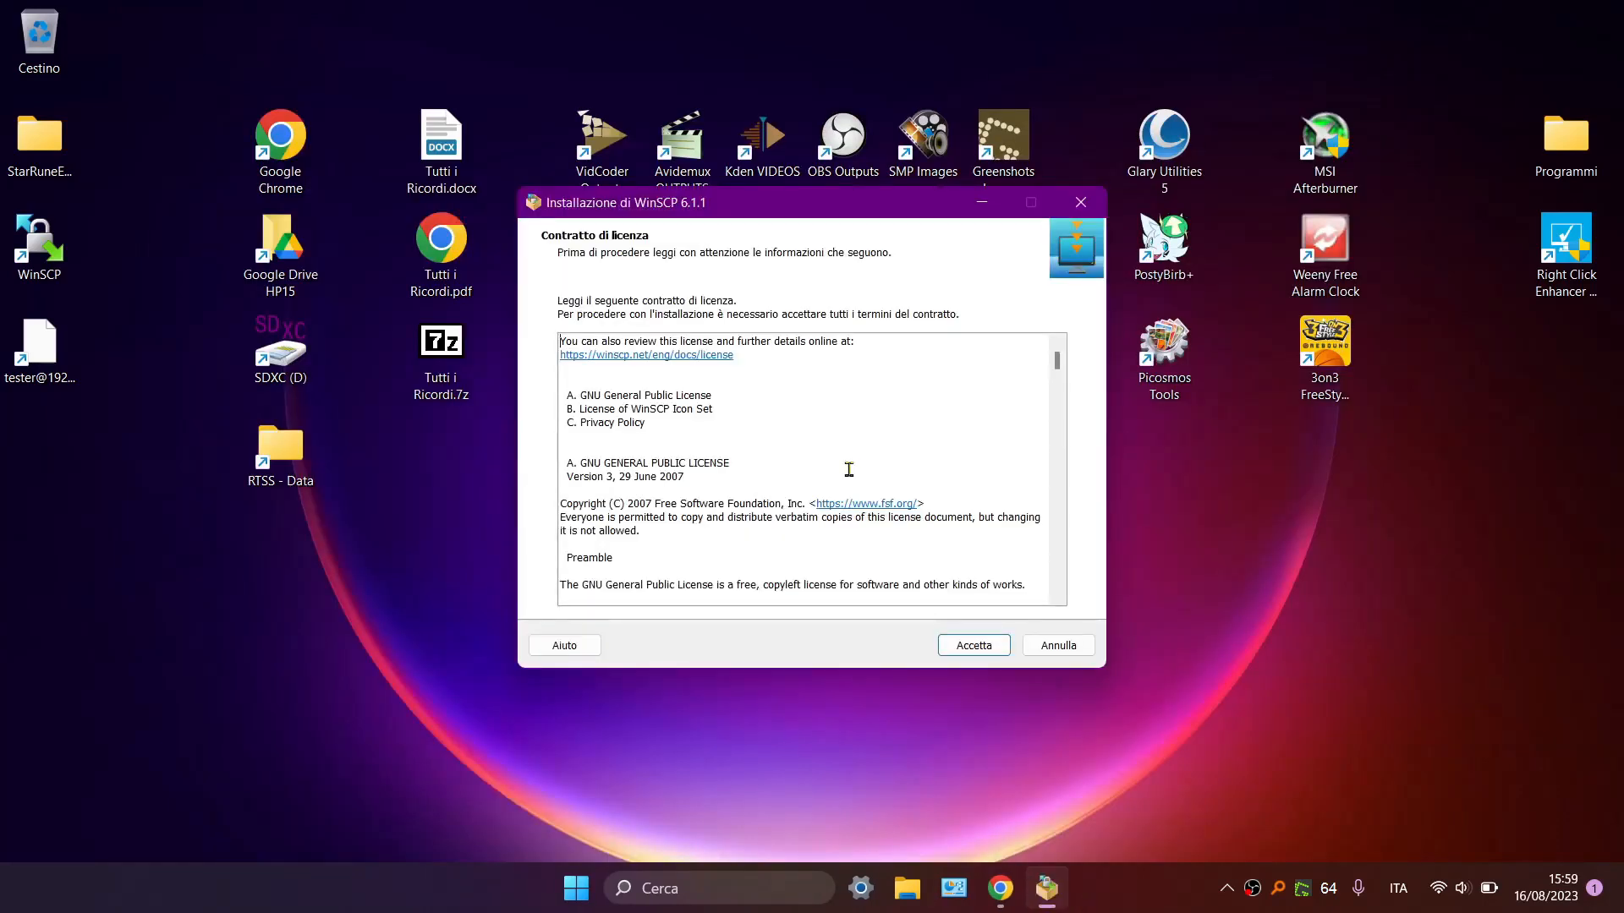
pyautogui.click(961, 648)
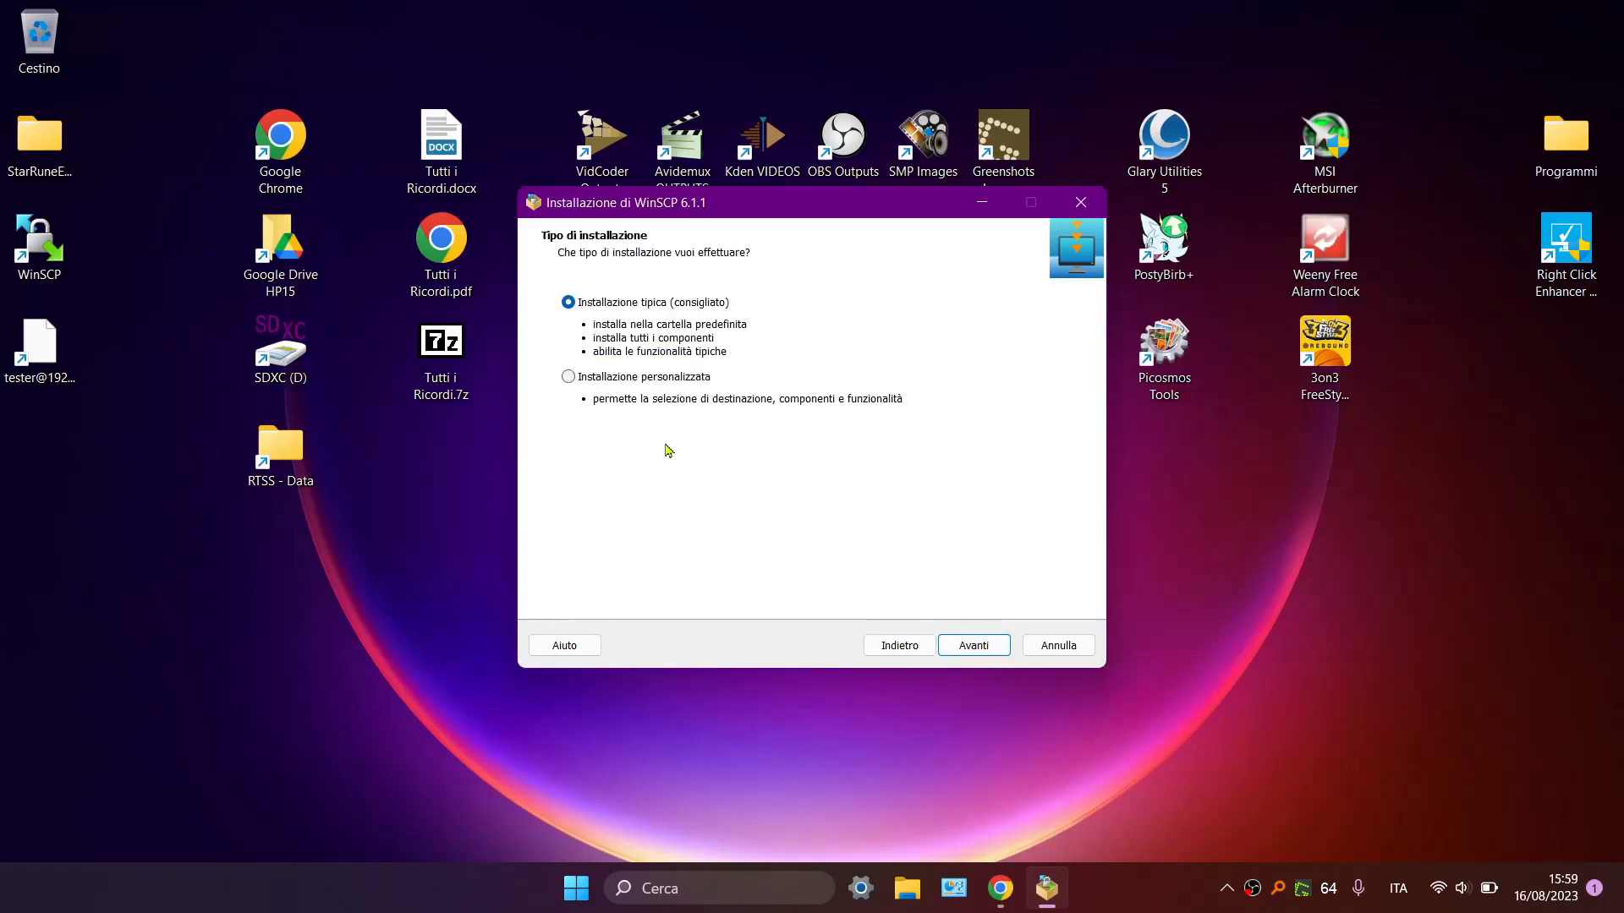
# - Choose a custom installation in the default folder and exclude the shell drag & drop extension component
pyautogui.click(569, 378)
pyautogui.click(981, 647)
pyautogui.click(982, 647)
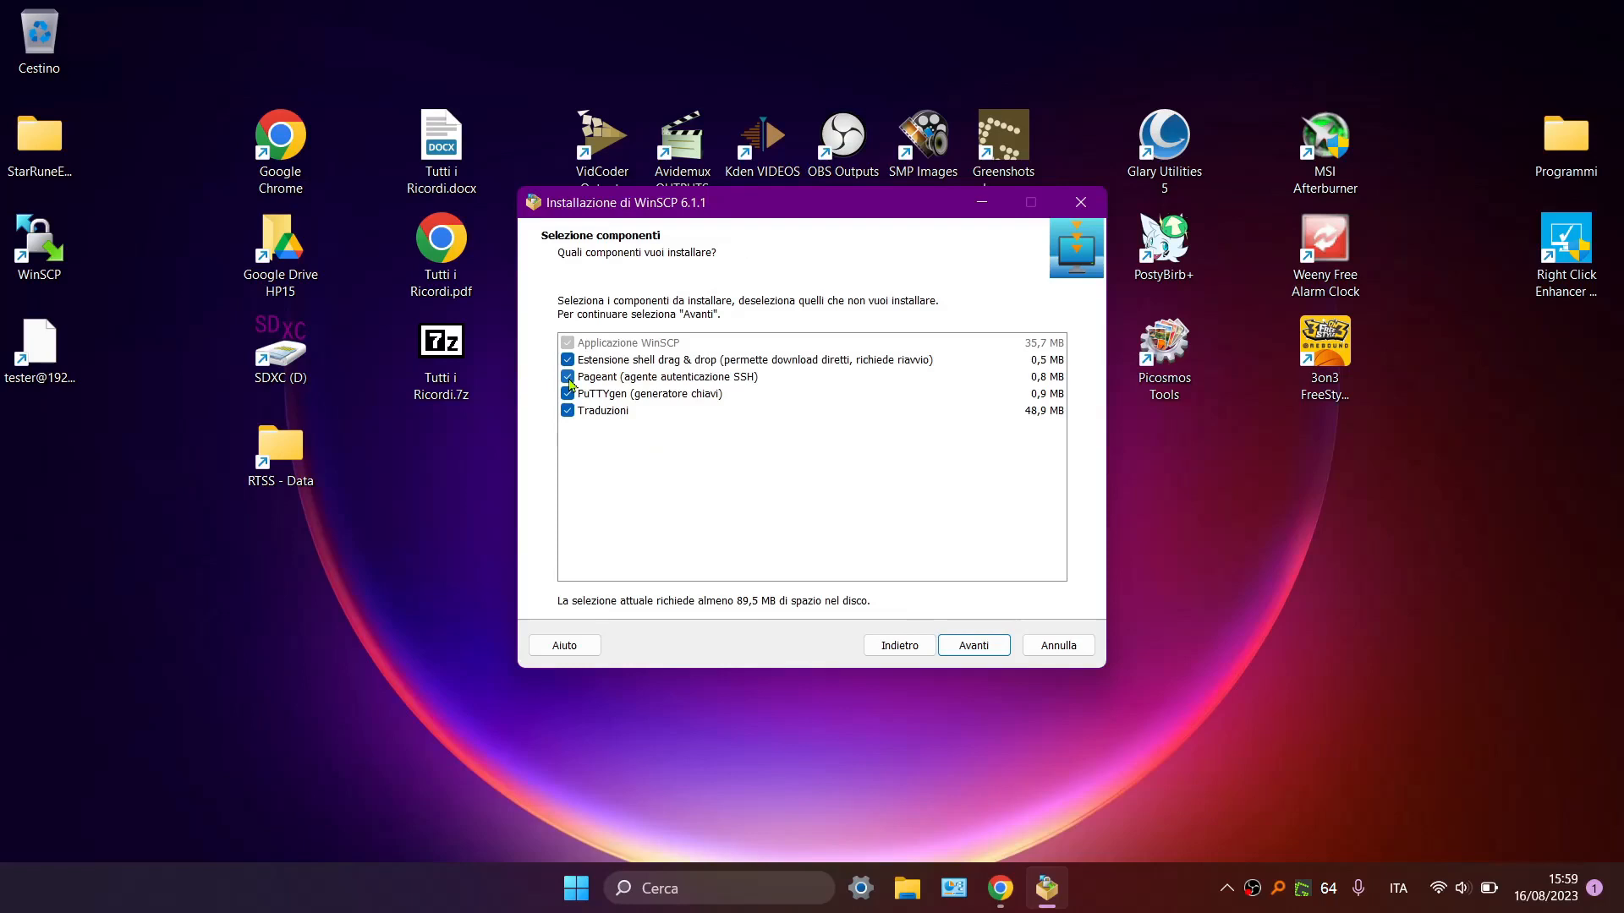
pyautogui.click(568, 359)
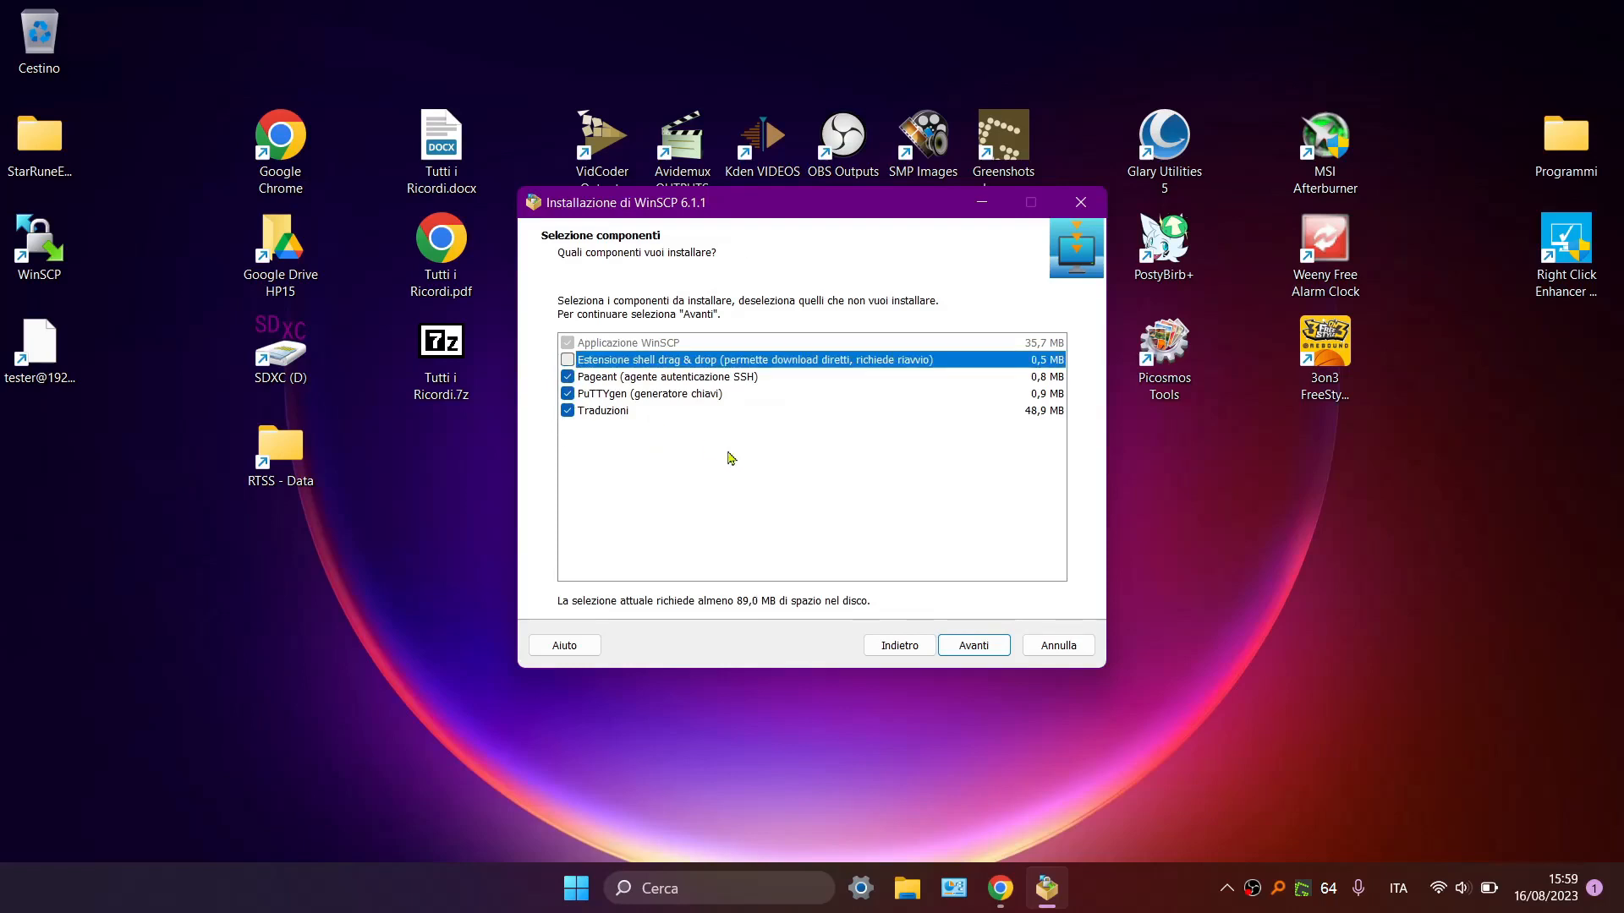
pyautogui.click(964, 646)
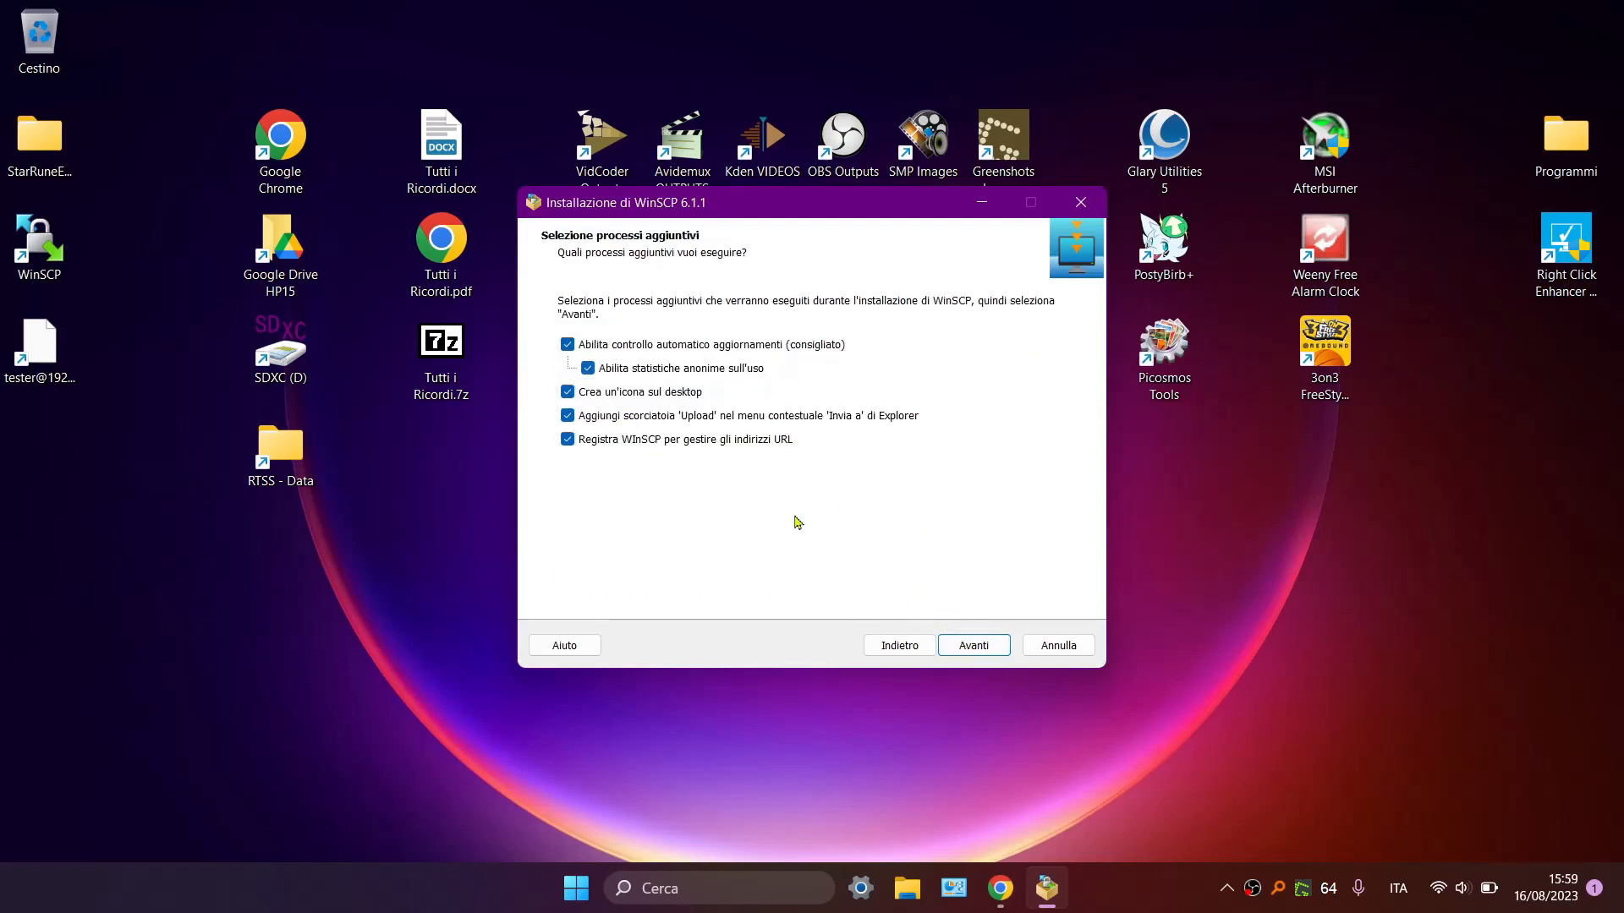
# - Disable automatic update checks and the 'Upload' shortcut in Explorer's send-to menu, then proceed to the installation summary
pyautogui.click(567, 345)
pyautogui.click(568, 416)
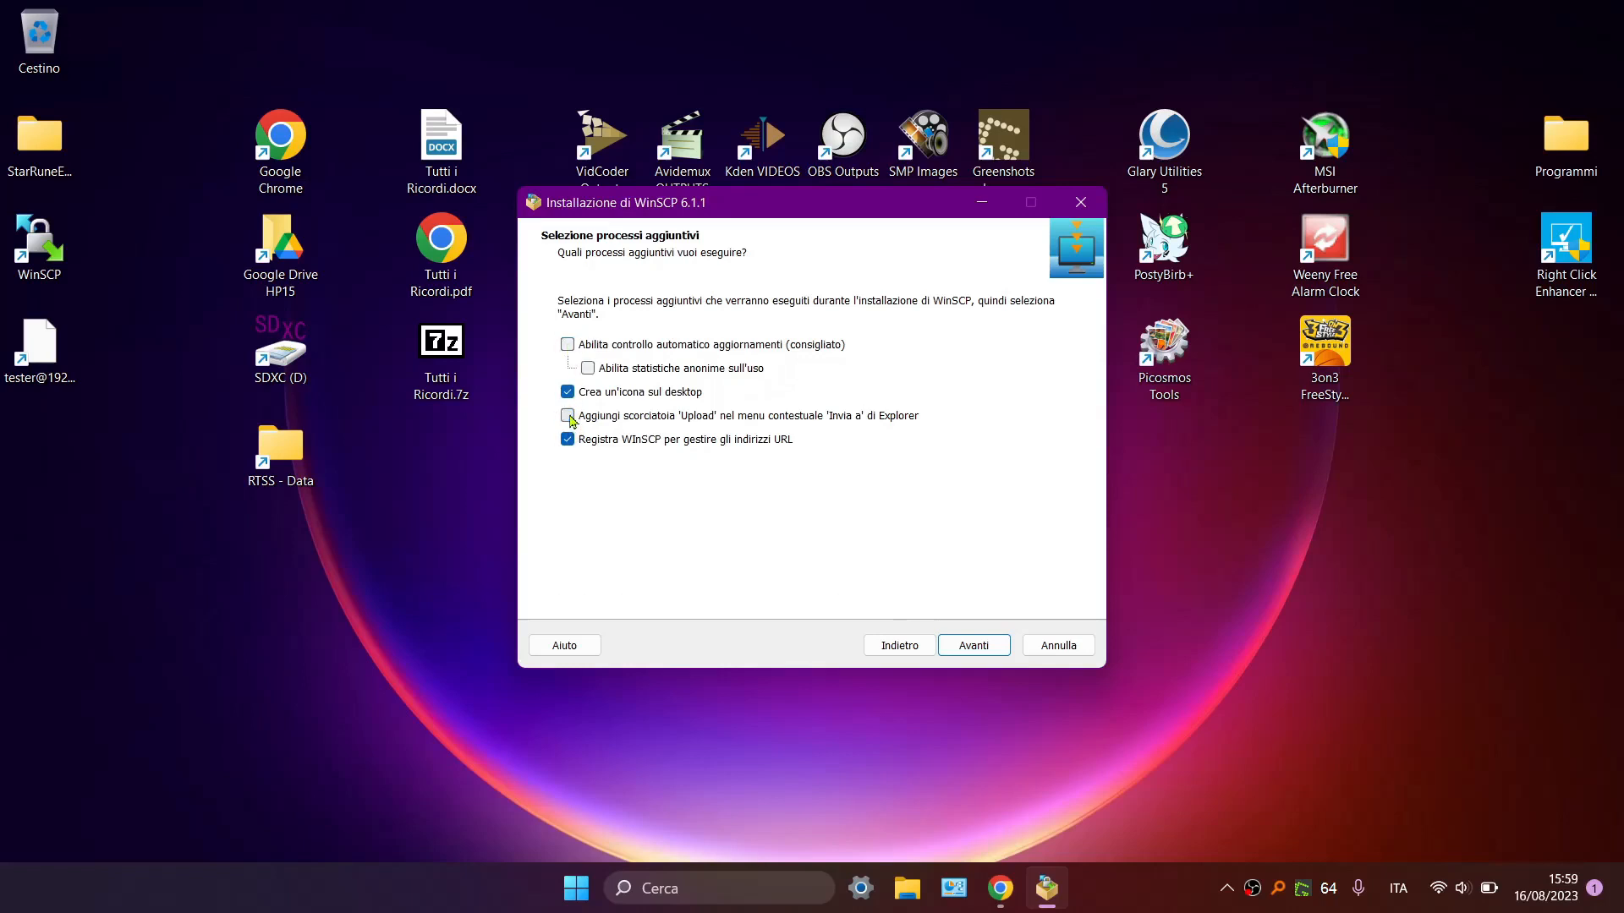
pyautogui.click(968, 650)
pyautogui.click(967, 651)
# - Install WinSCP and finish the setup with WinSCP launching but without opening the Getting started page
pyautogui.click(965, 653)
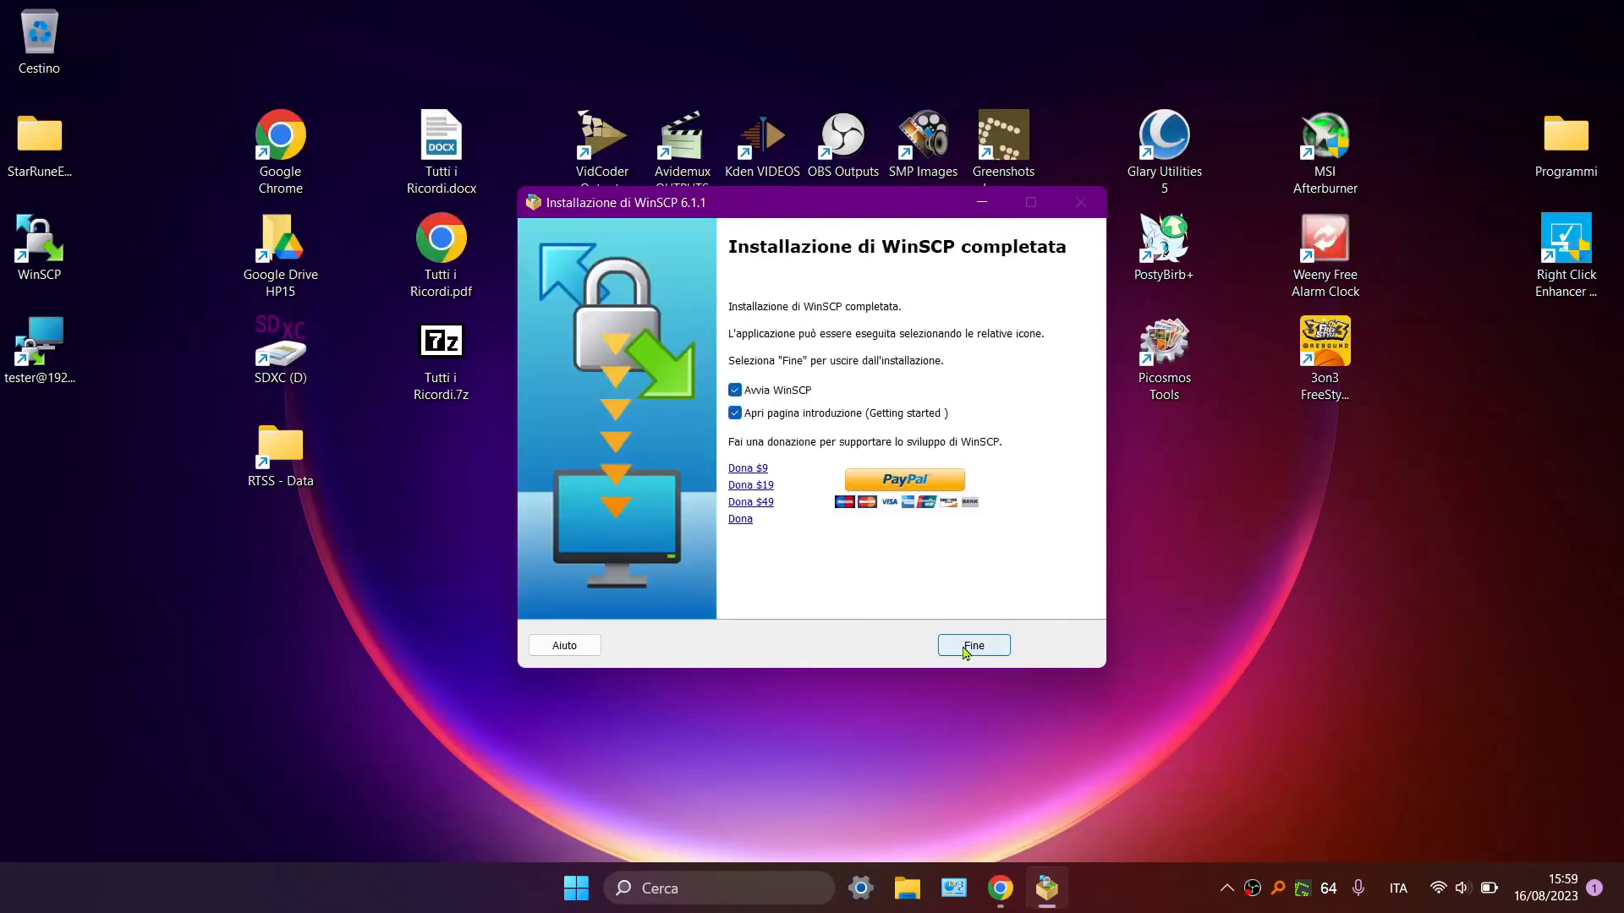
pyautogui.click(735, 413)
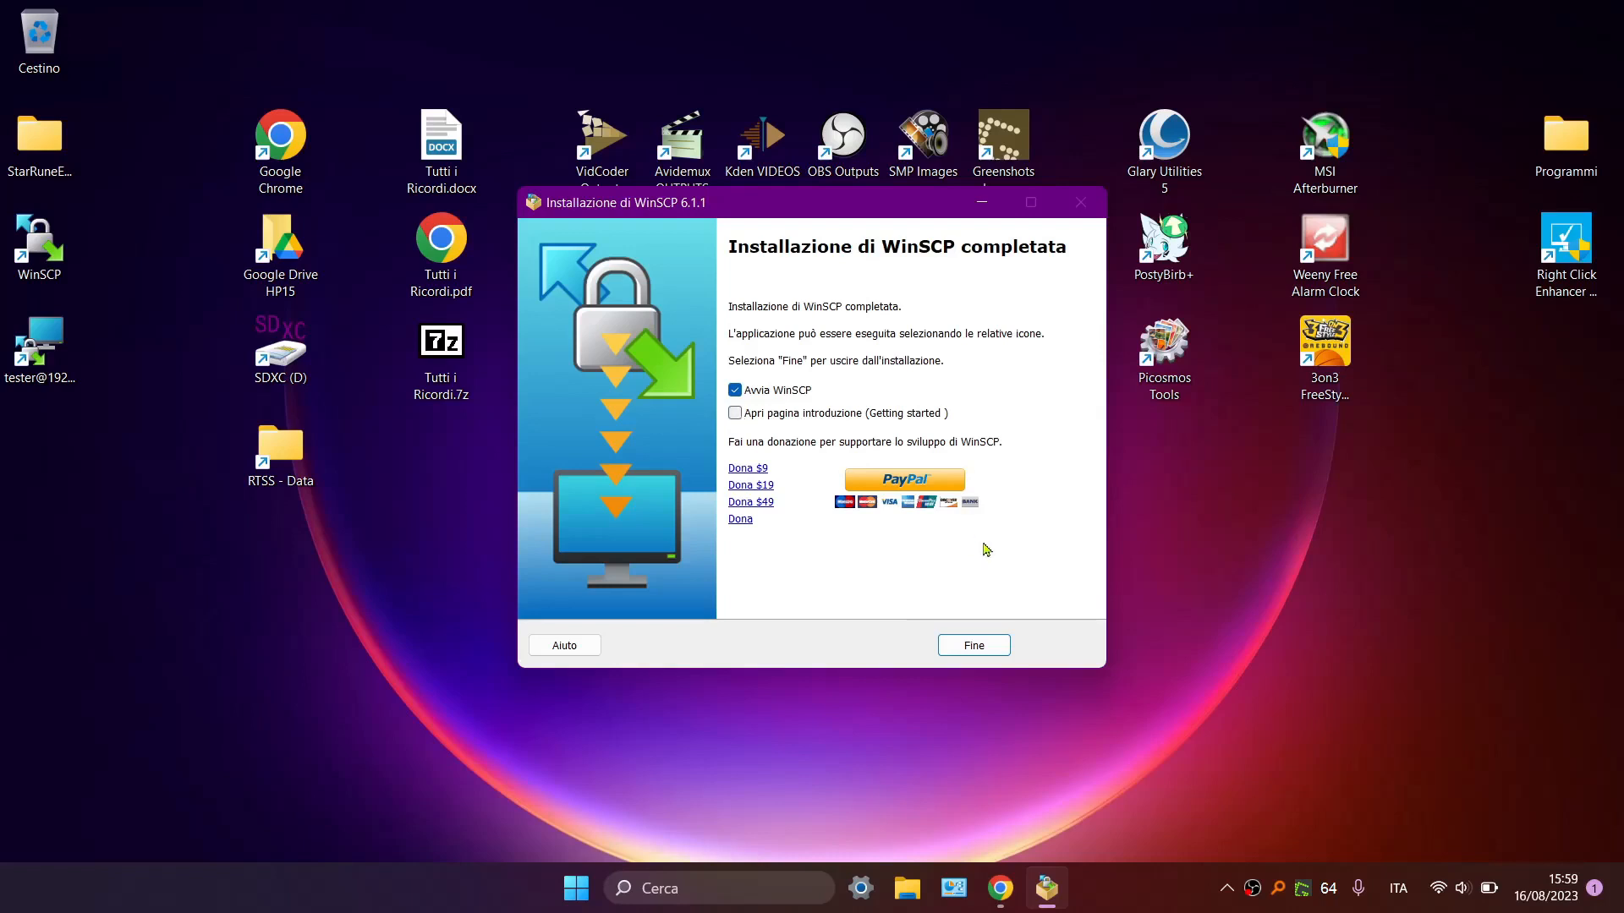
pyautogui.click(974, 647)
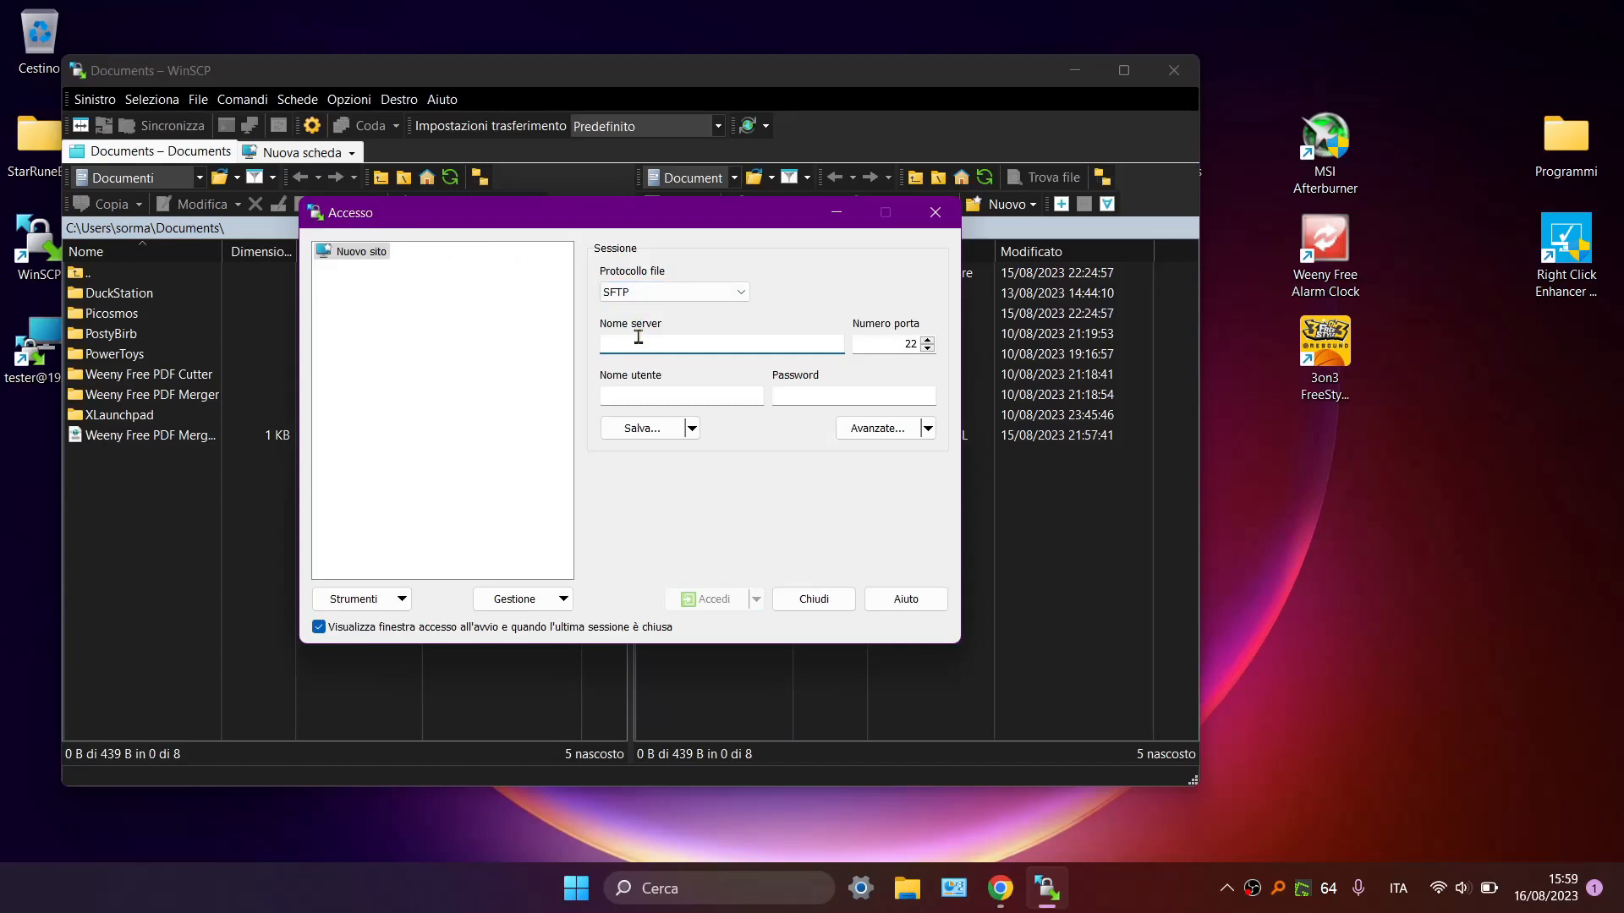
# - Set the new site's file protocol to SFTP and its server name to 192.168.1.105
pyautogui.click(627, 292)
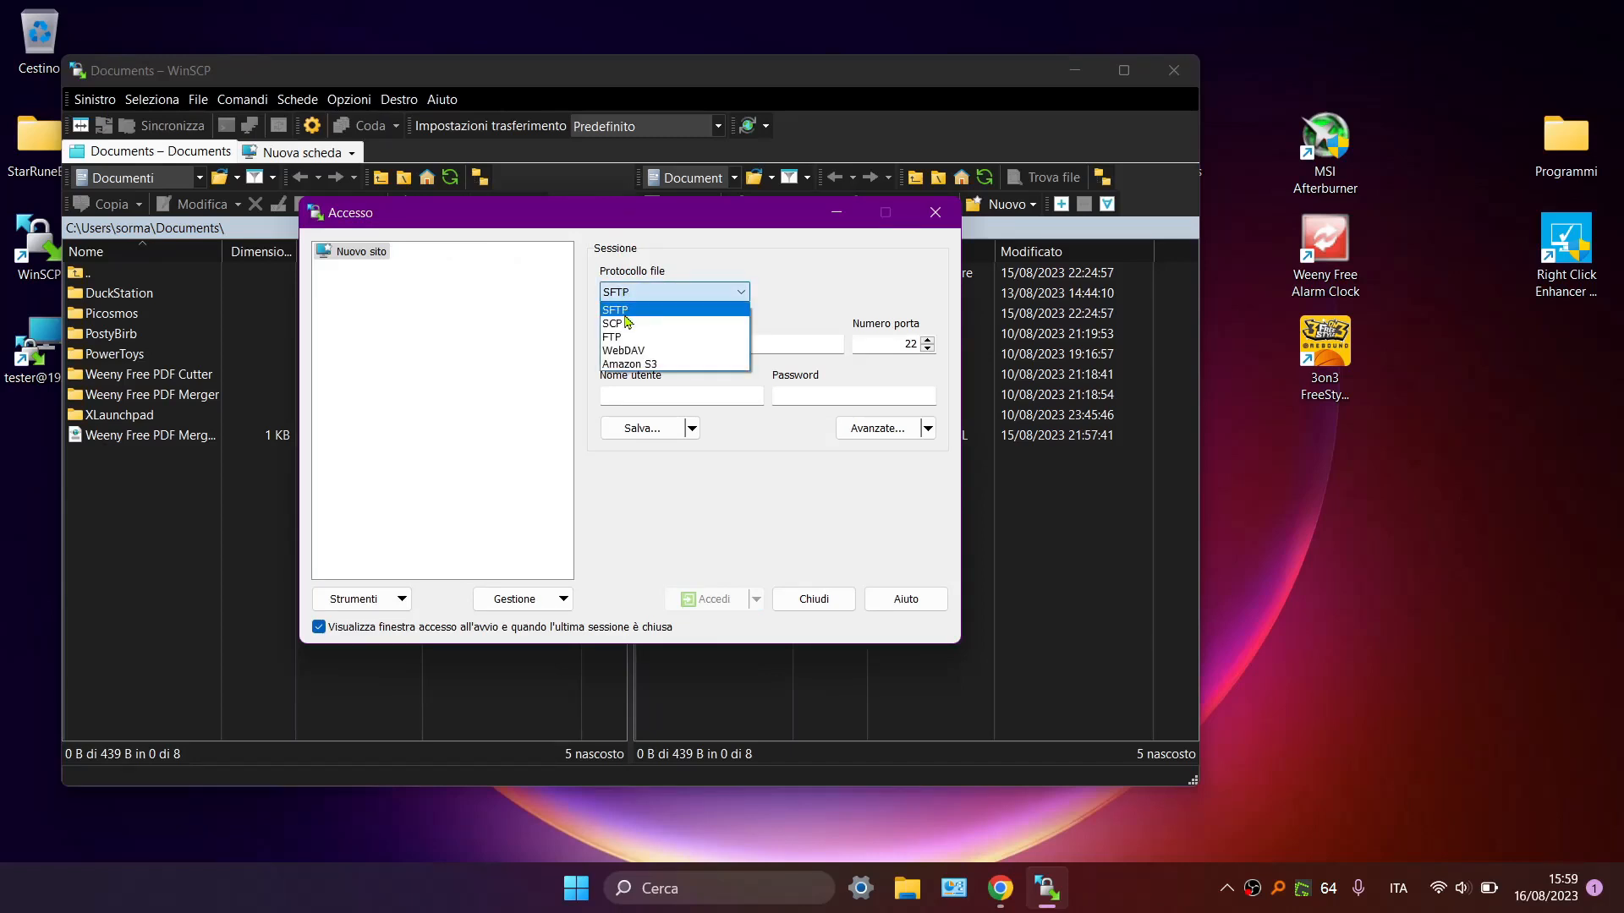
pyautogui.click(626, 313)
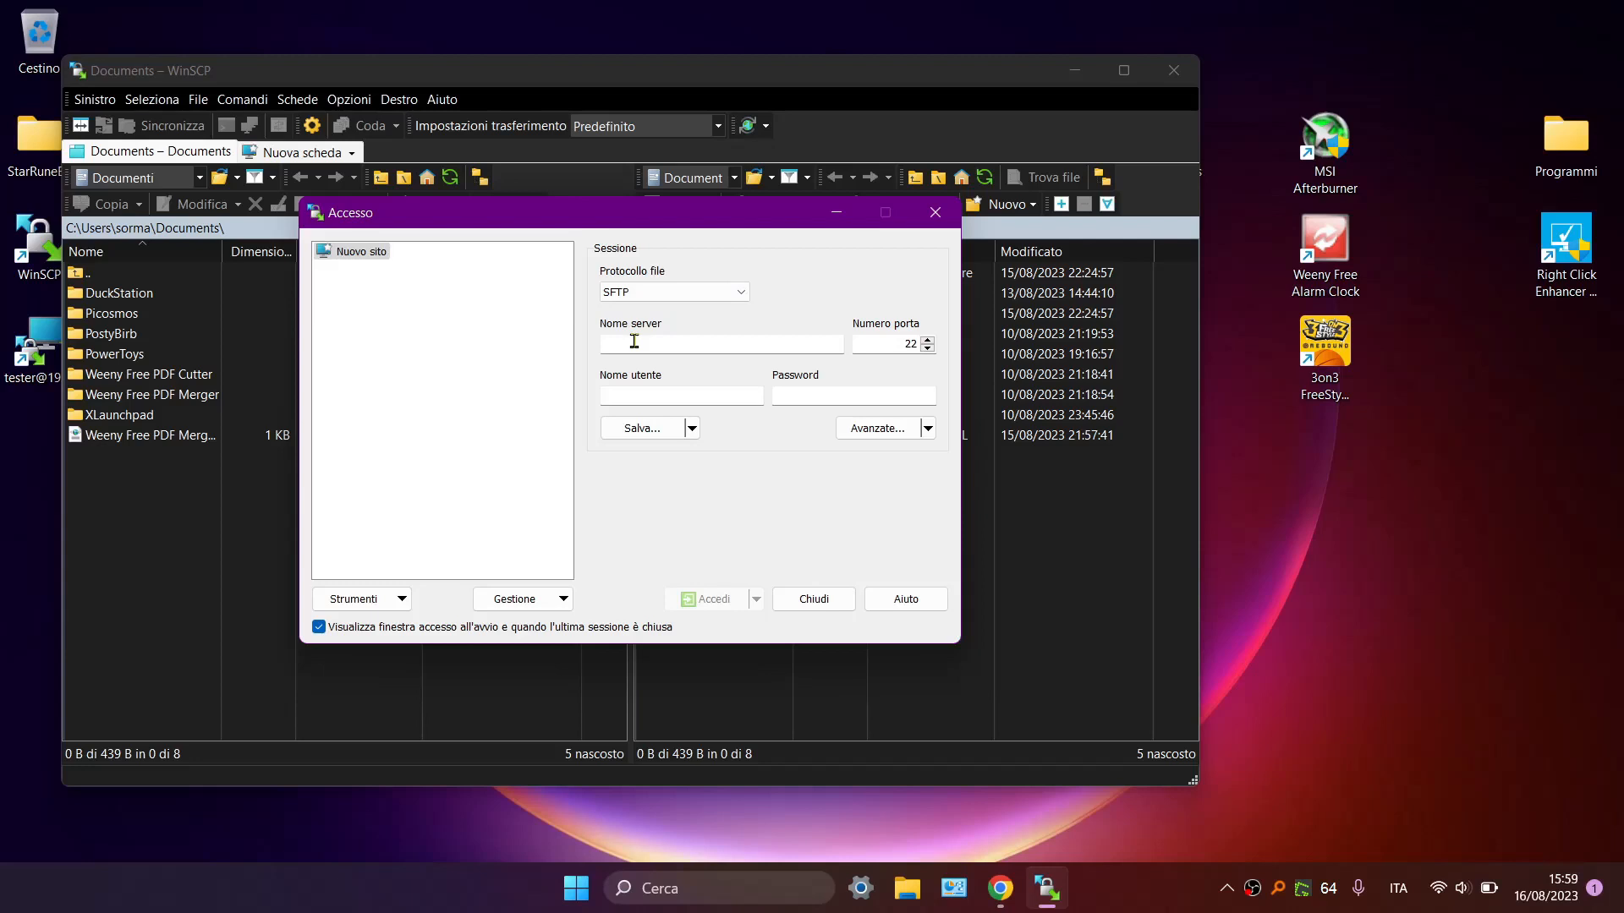
pyautogui.click(634, 342)
pyautogui.write('192.16')
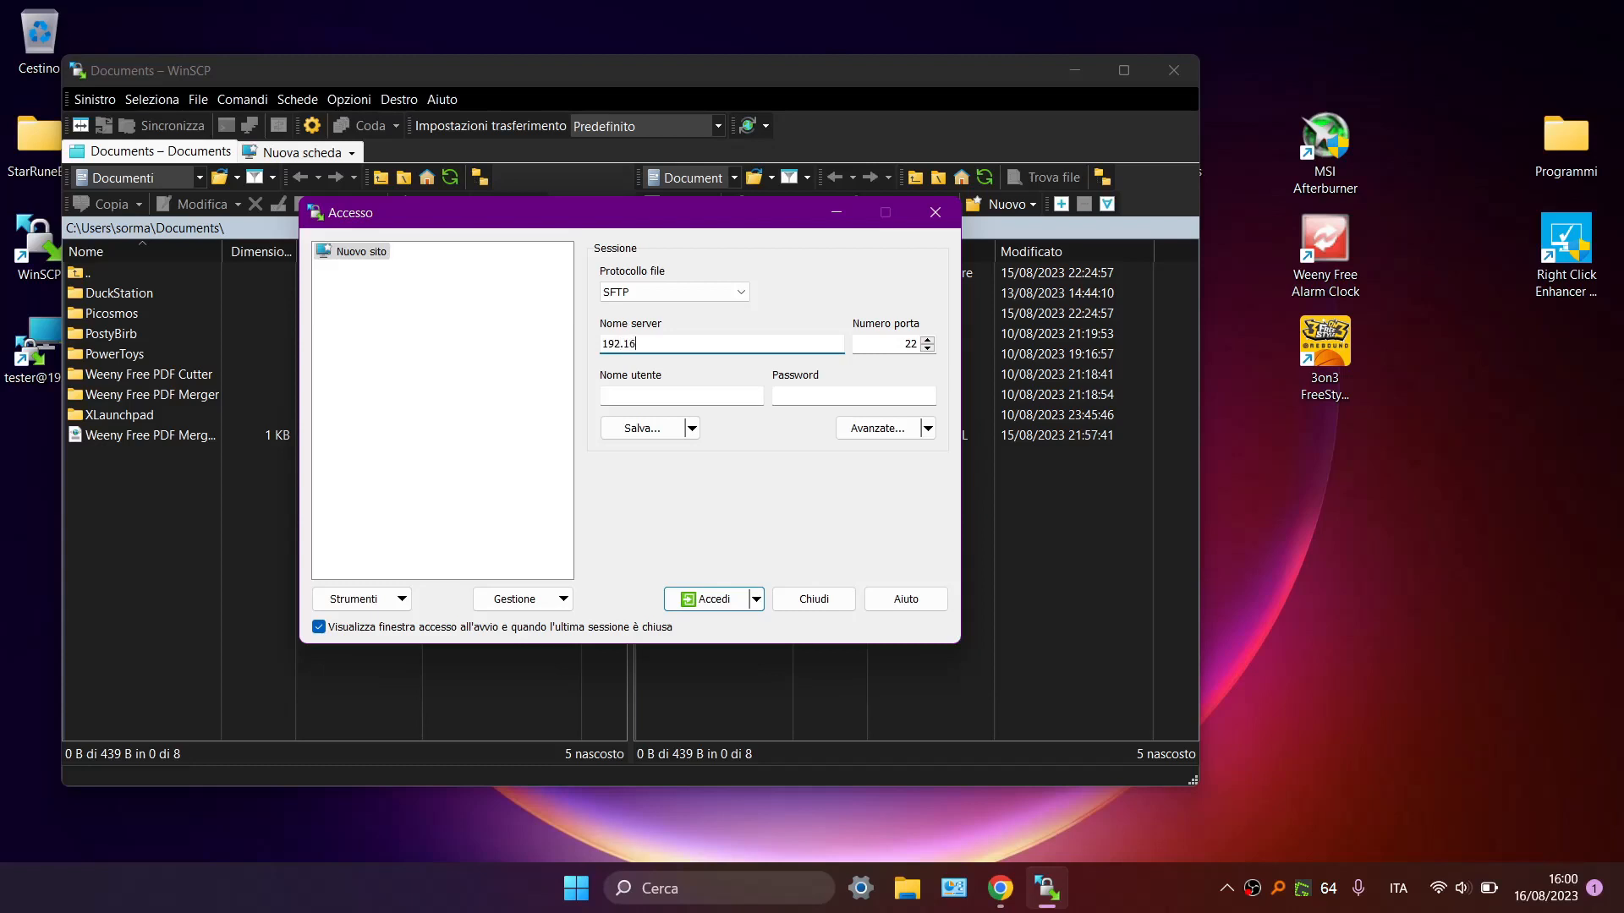
pyautogui.write('8.1.105')
# - Enter tester as the site's user name and fill in the account password
pyautogui.click(709, 392)
pyautogui.write('tester')
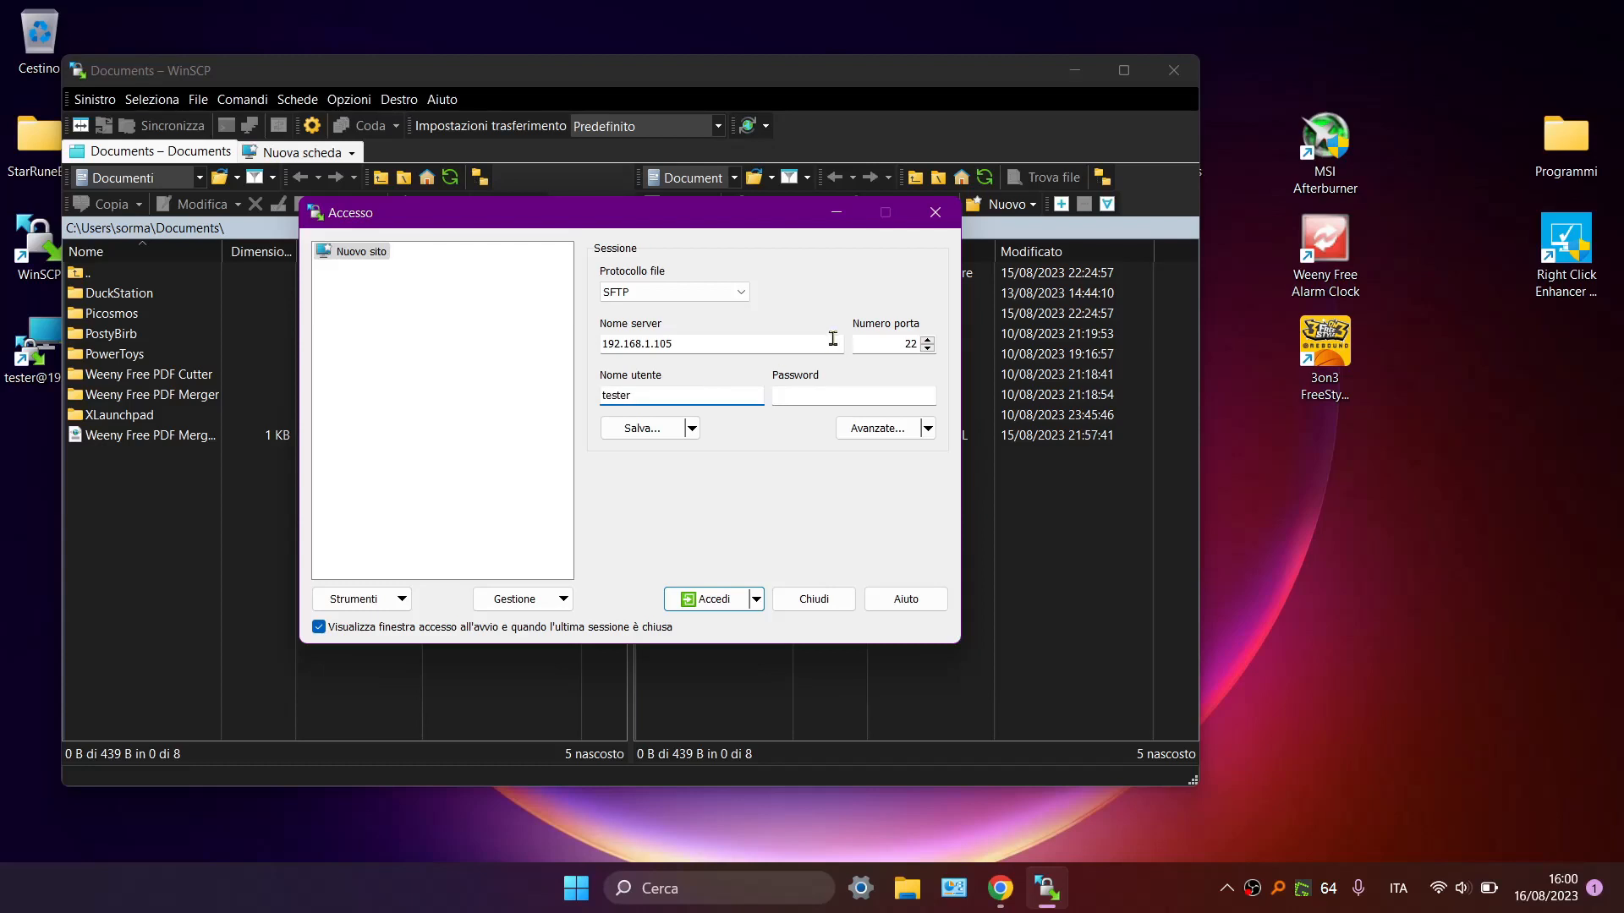
pyautogui.click(820, 399)
pyautogui.write('********')
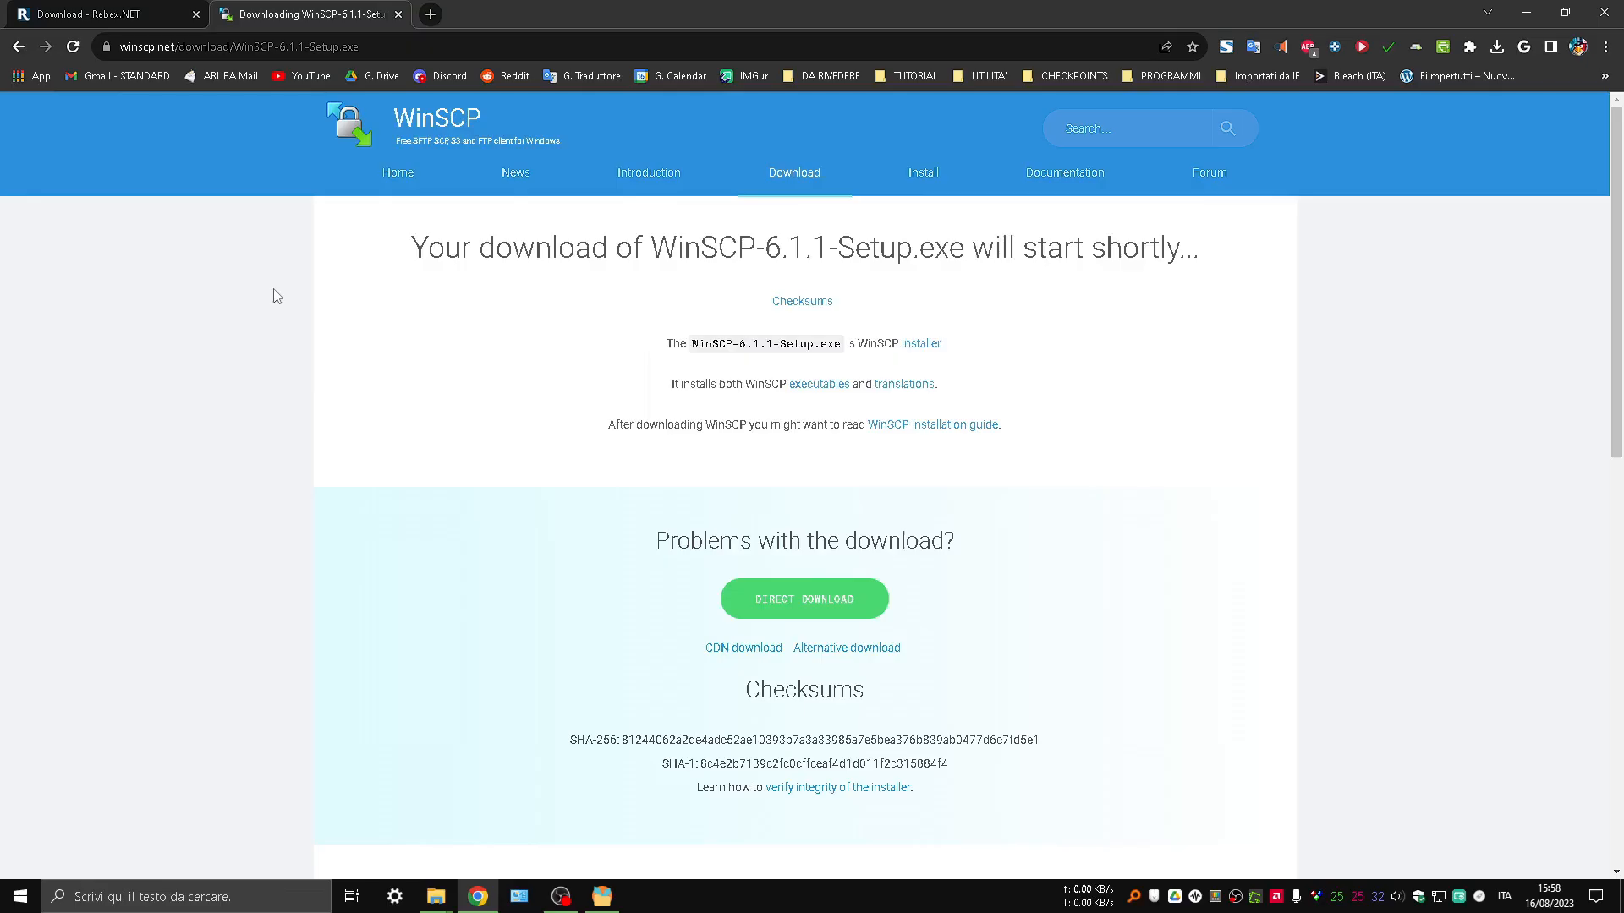
# - Switch to Rebex Tiny SFTP Server, start the server and allow it through Windows Defender Firewall on private networks
pyautogui.click(607, 900)
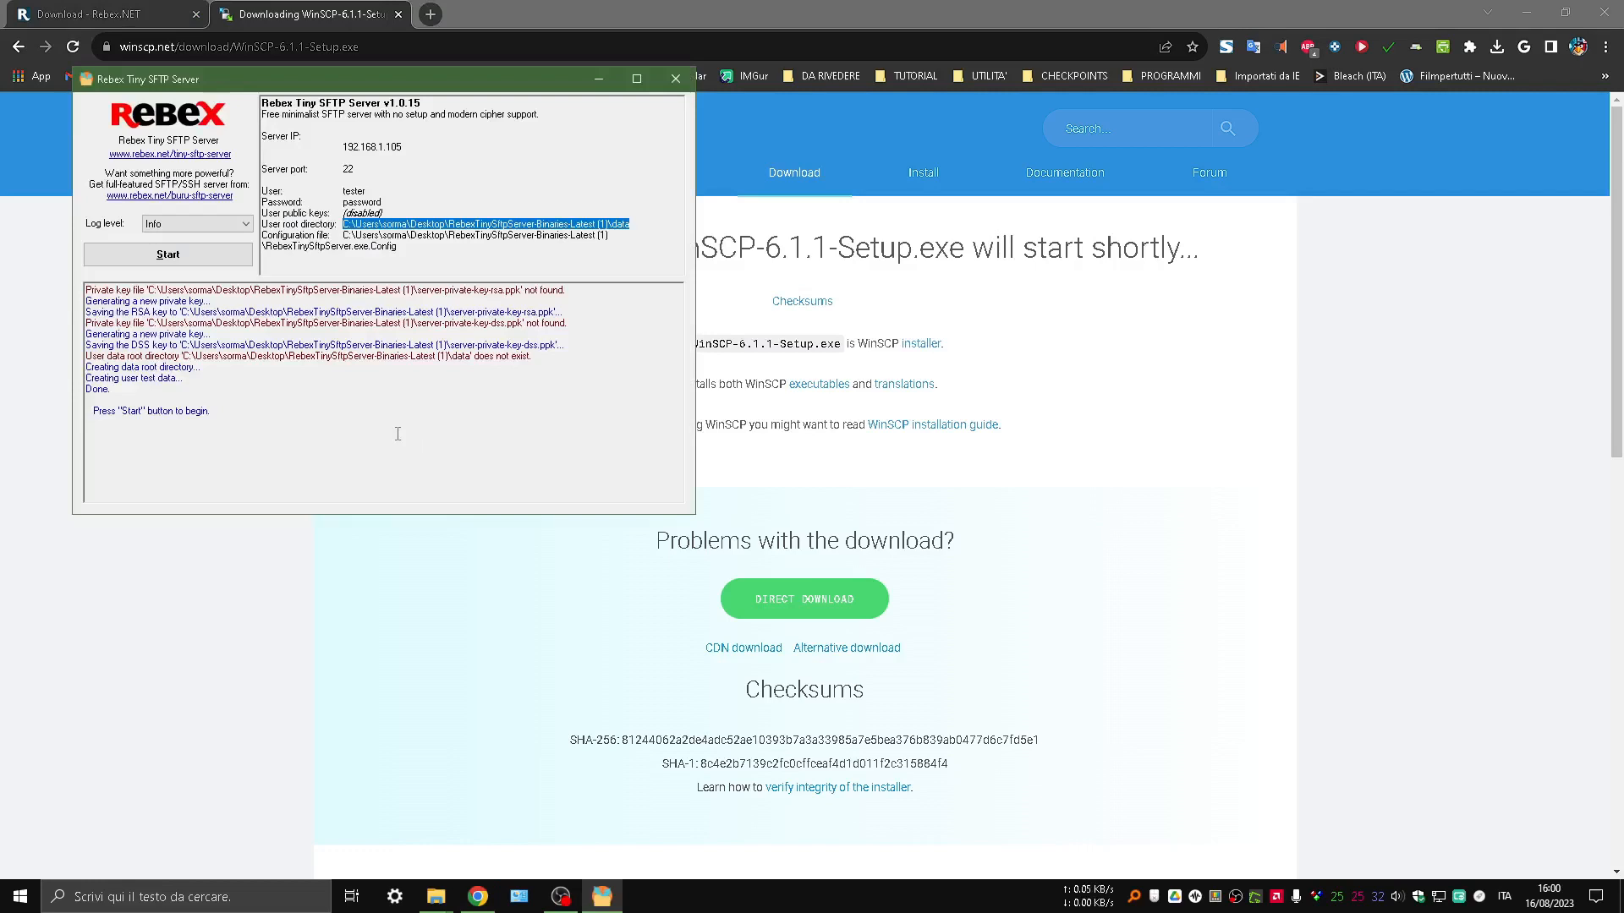
pyautogui.click(180, 258)
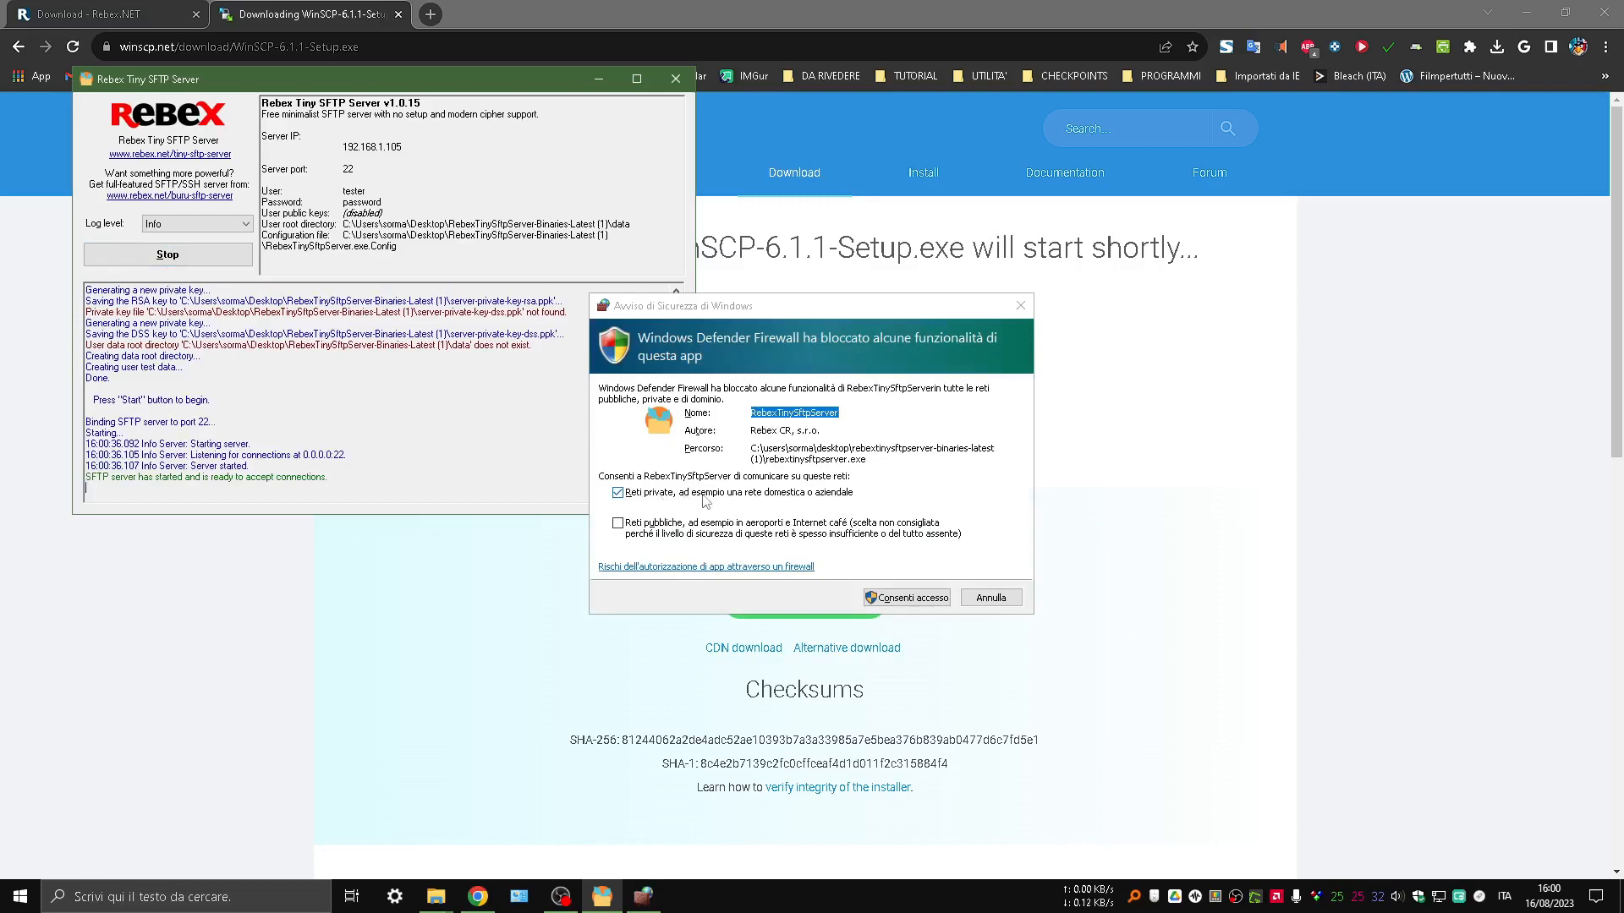
pyautogui.click(910, 583)
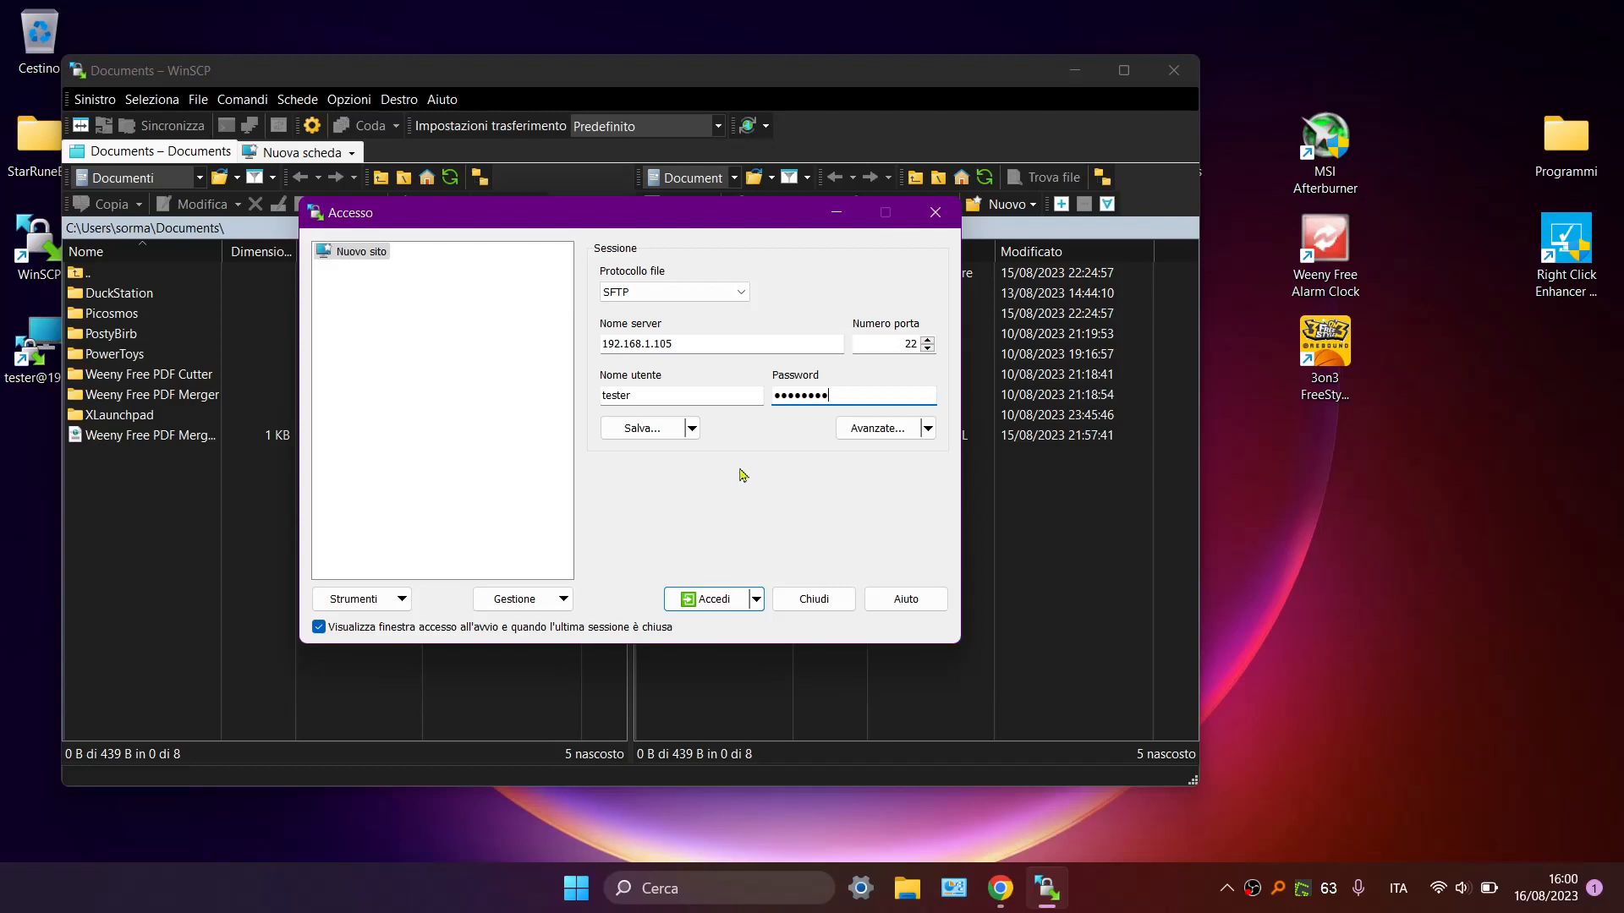
pyautogui.click(756, 599)
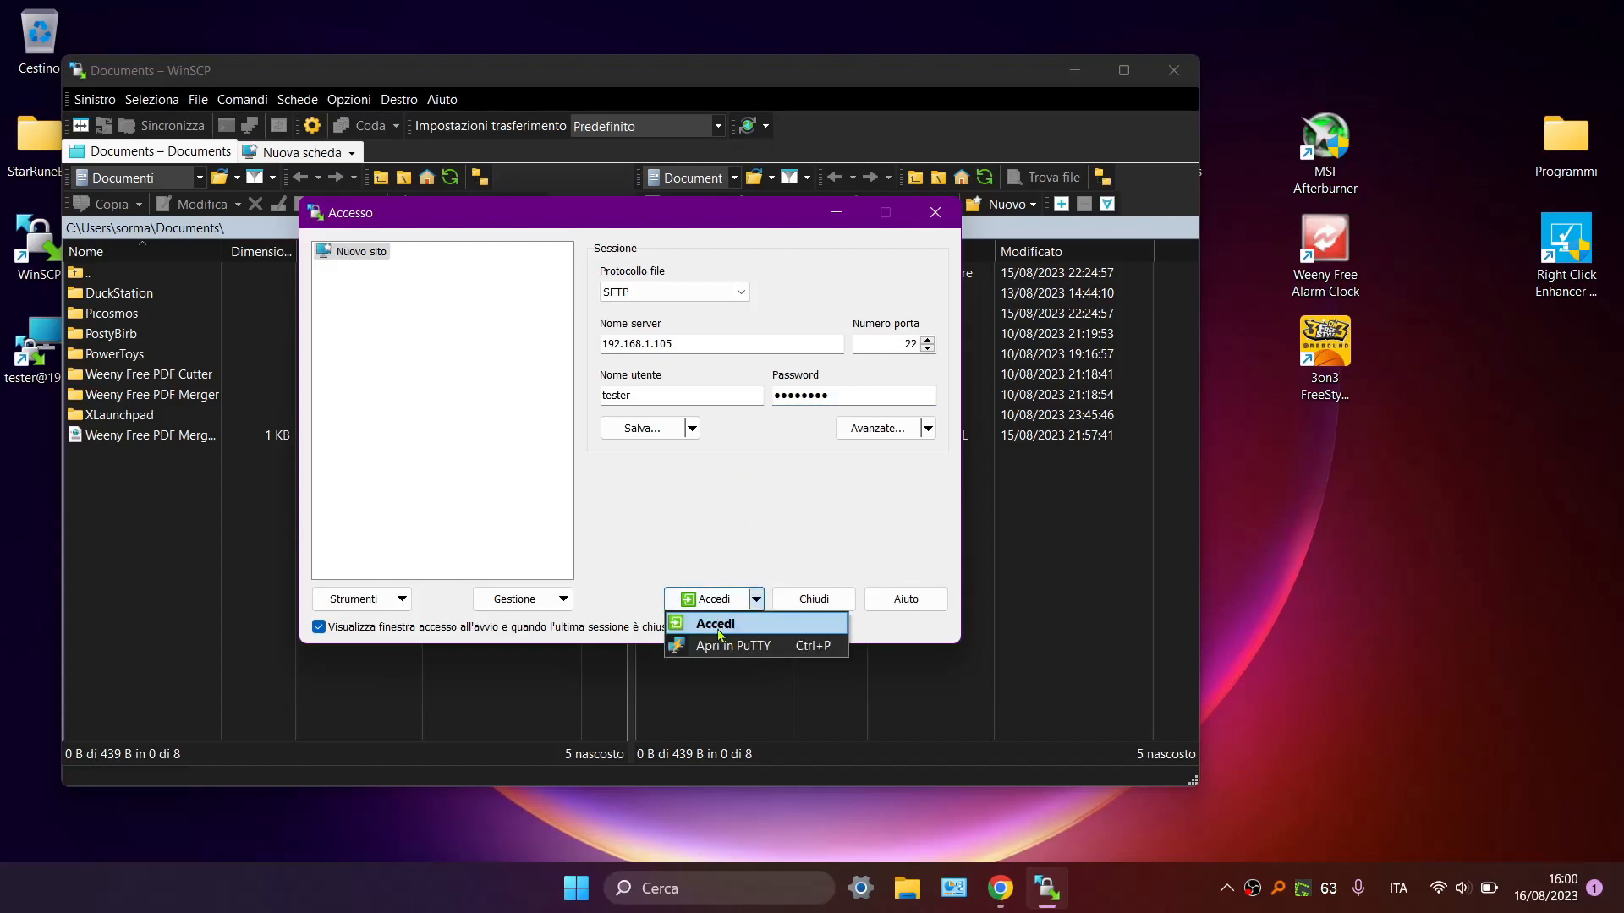
pyautogui.click(672, 521)
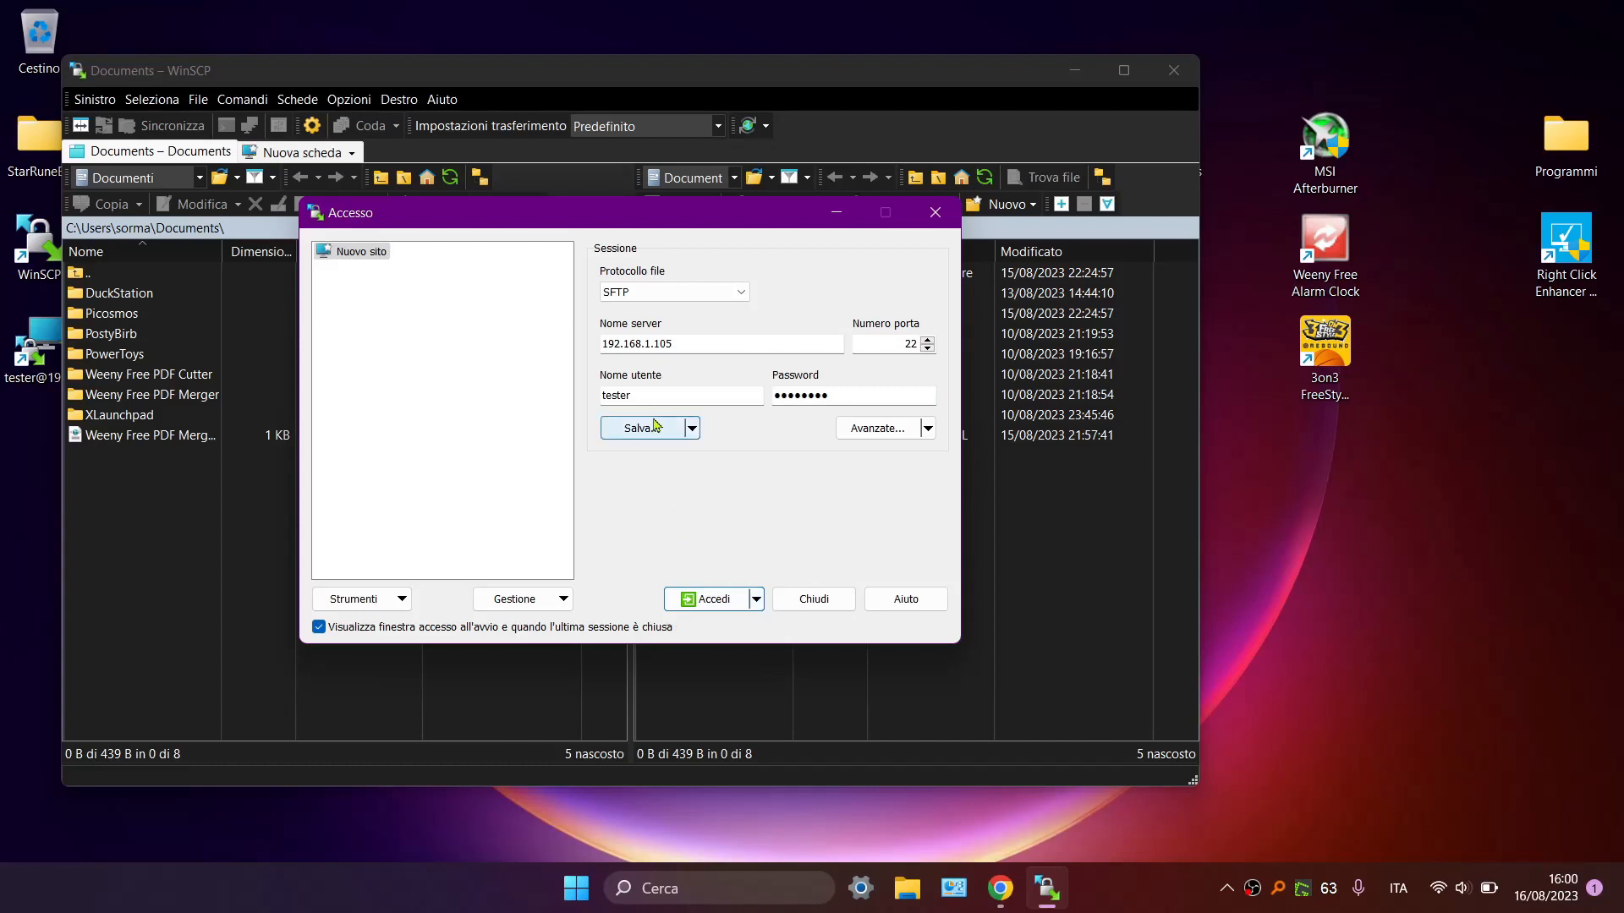
pyautogui.click(657, 428)
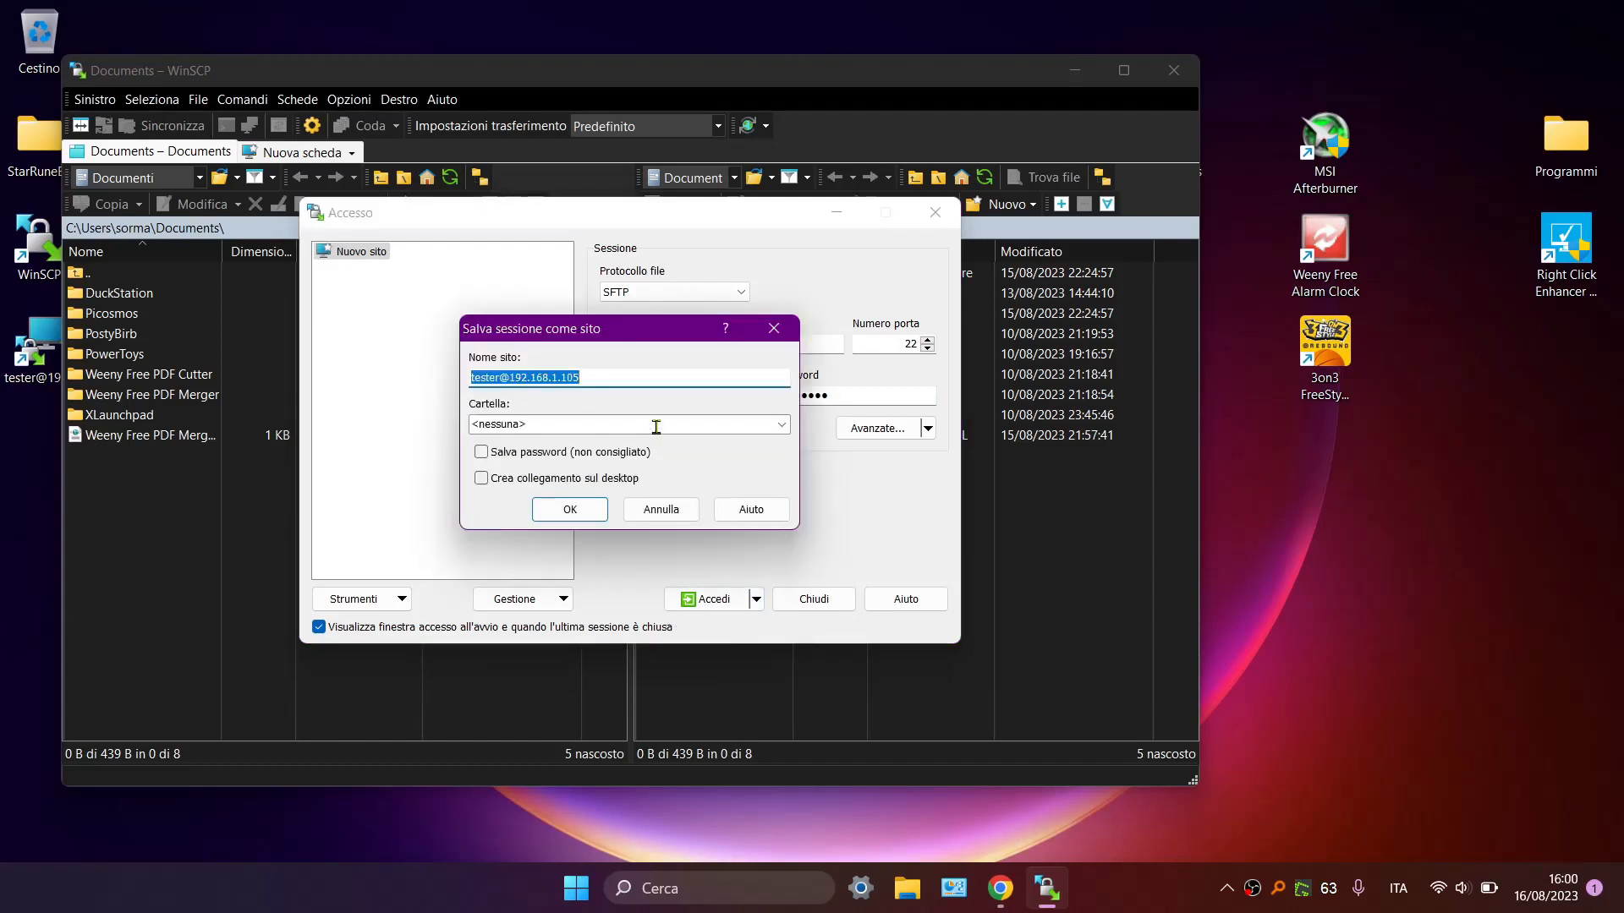
pyautogui.click(544, 452)
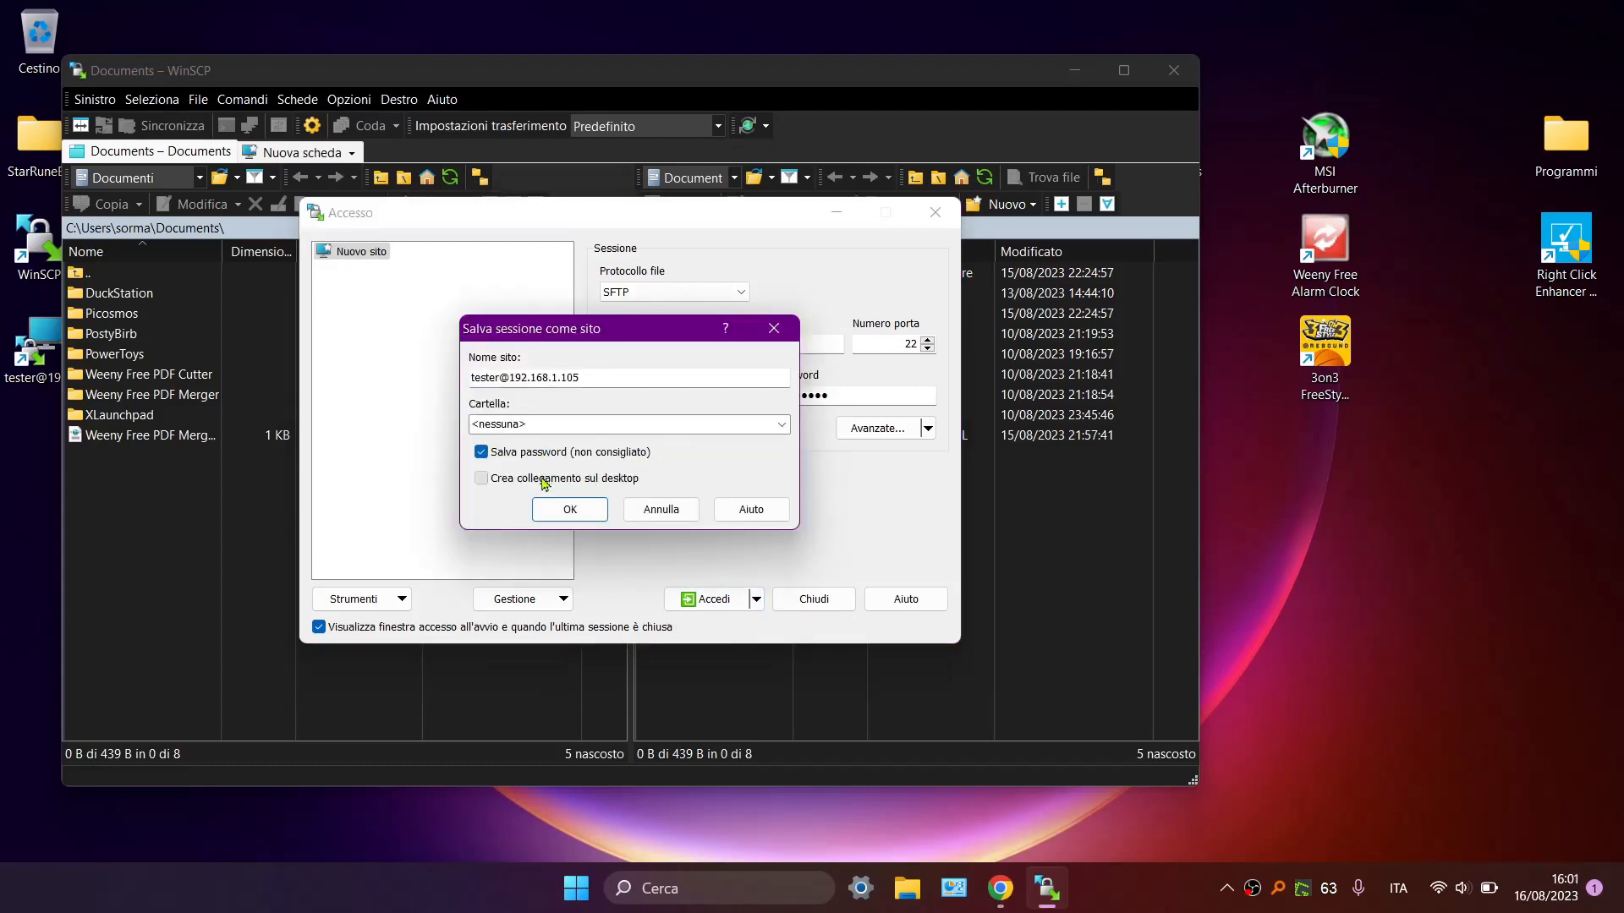
pyautogui.click(569, 510)
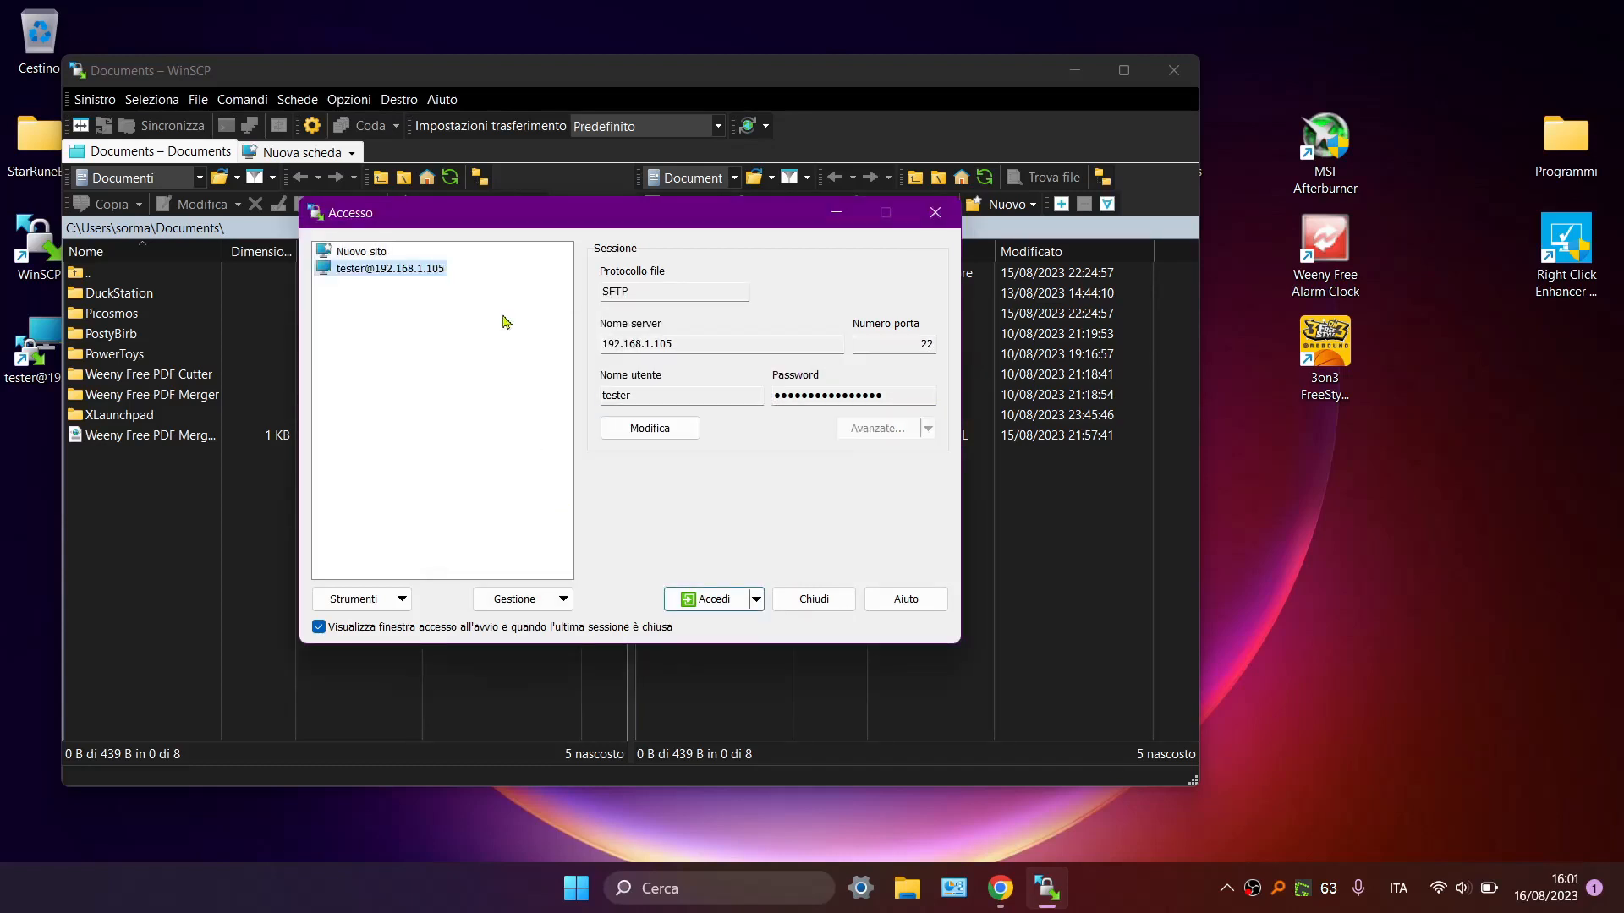
# - Log in to the saved site and accept the server's unknown host key into the cache
pyautogui.click(712, 601)
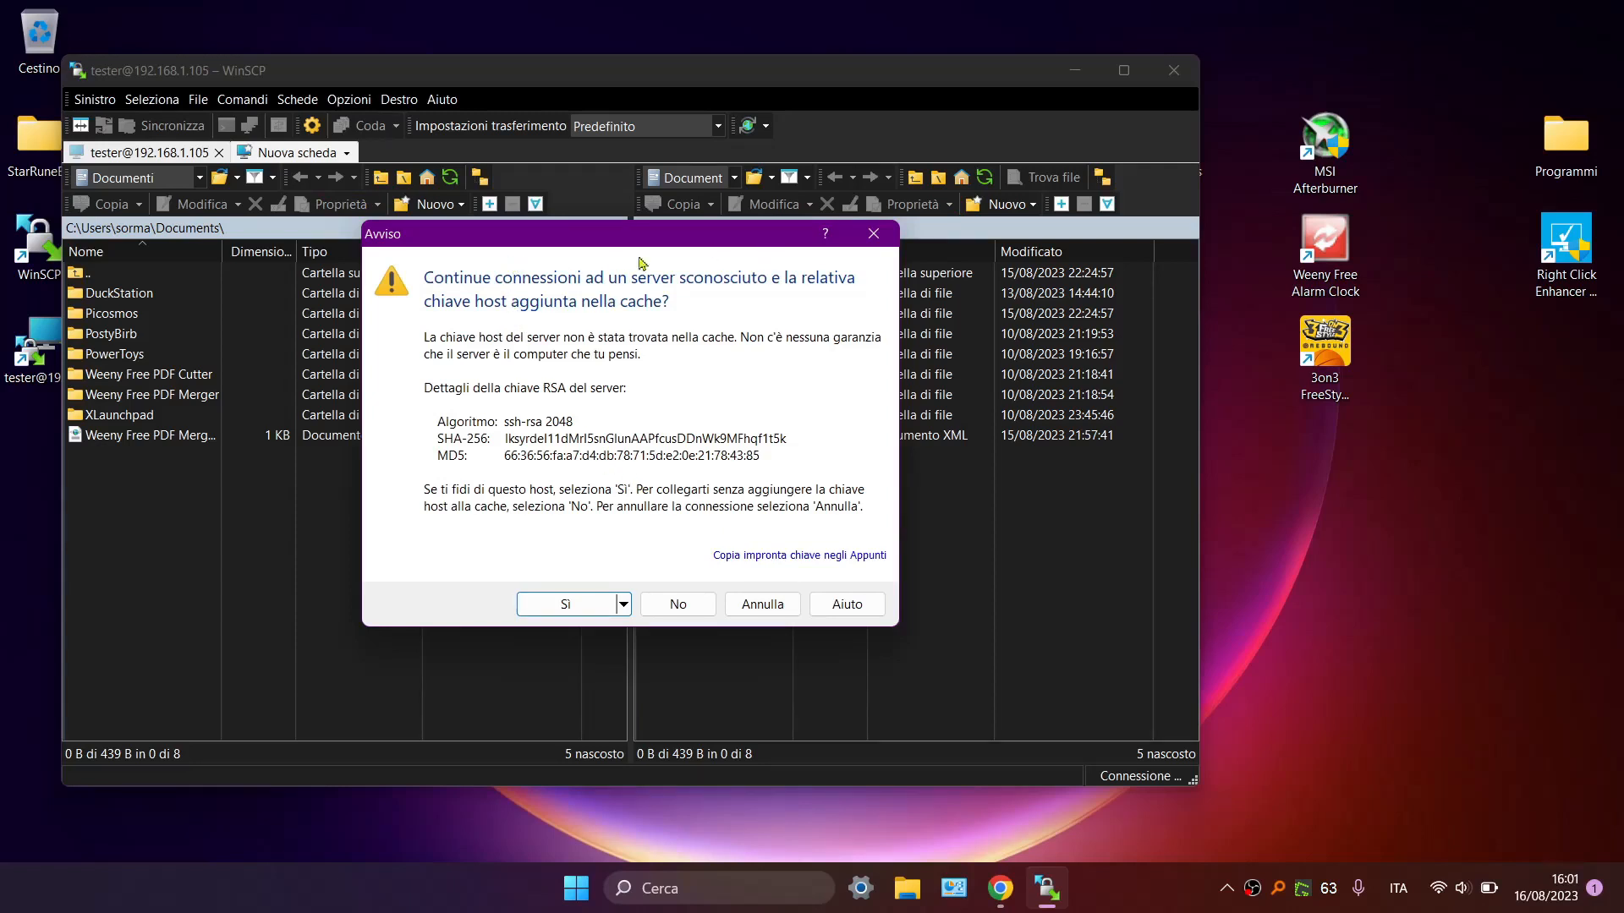
pyautogui.click(582, 609)
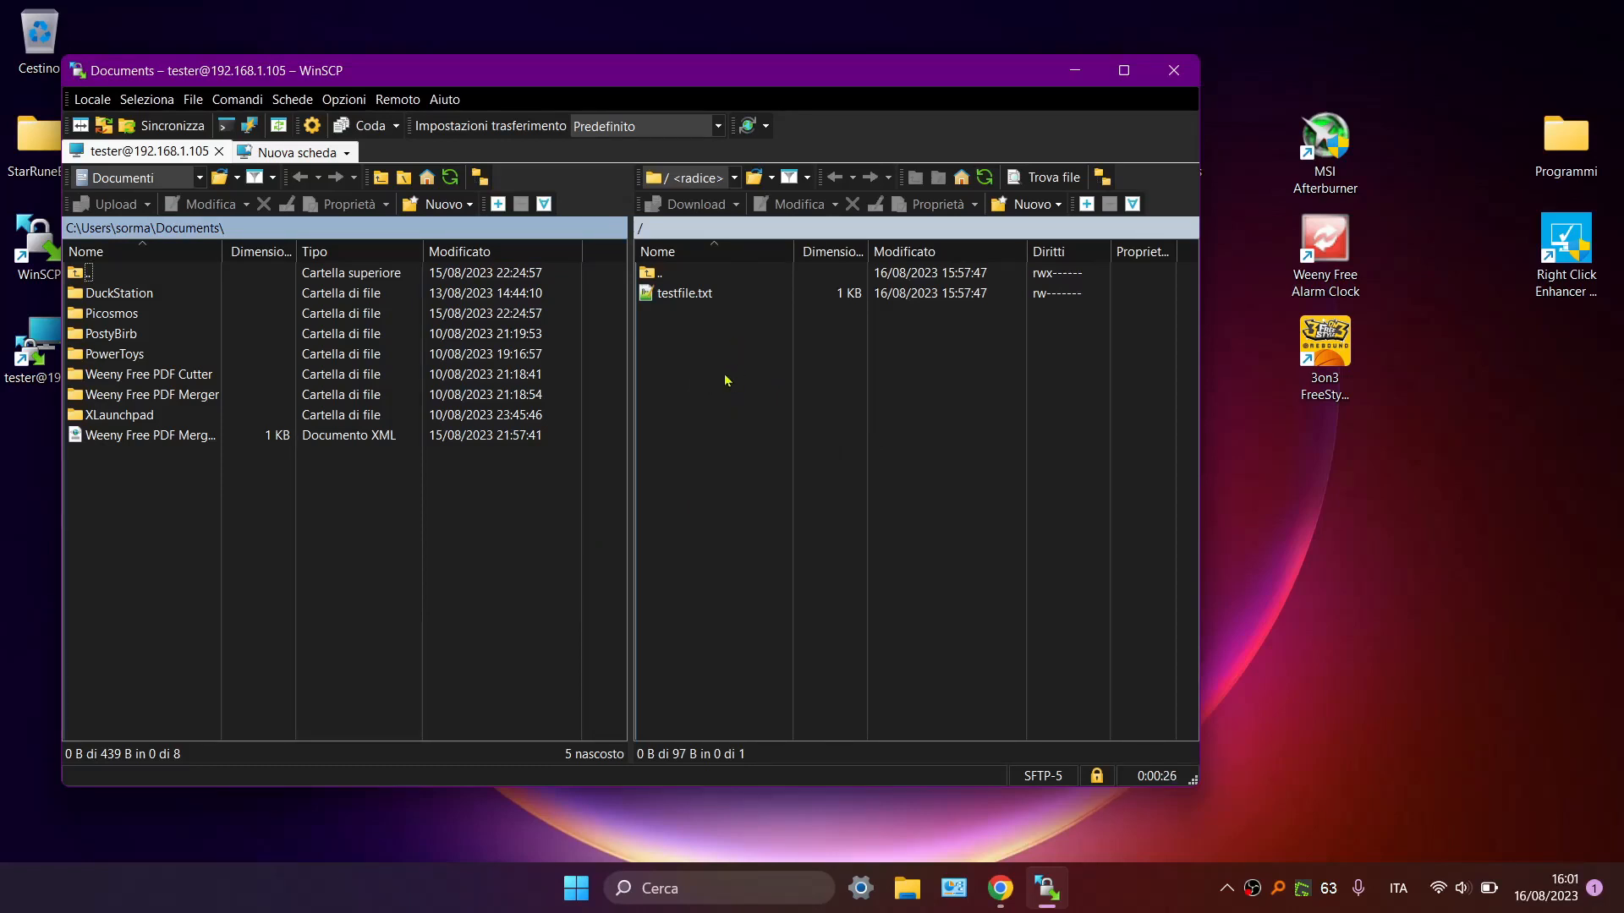
# - Download testfile.txt from the server's root folder to the desktop and turn off the transfer options dialog for future transfers
pyautogui.click(680, 294)
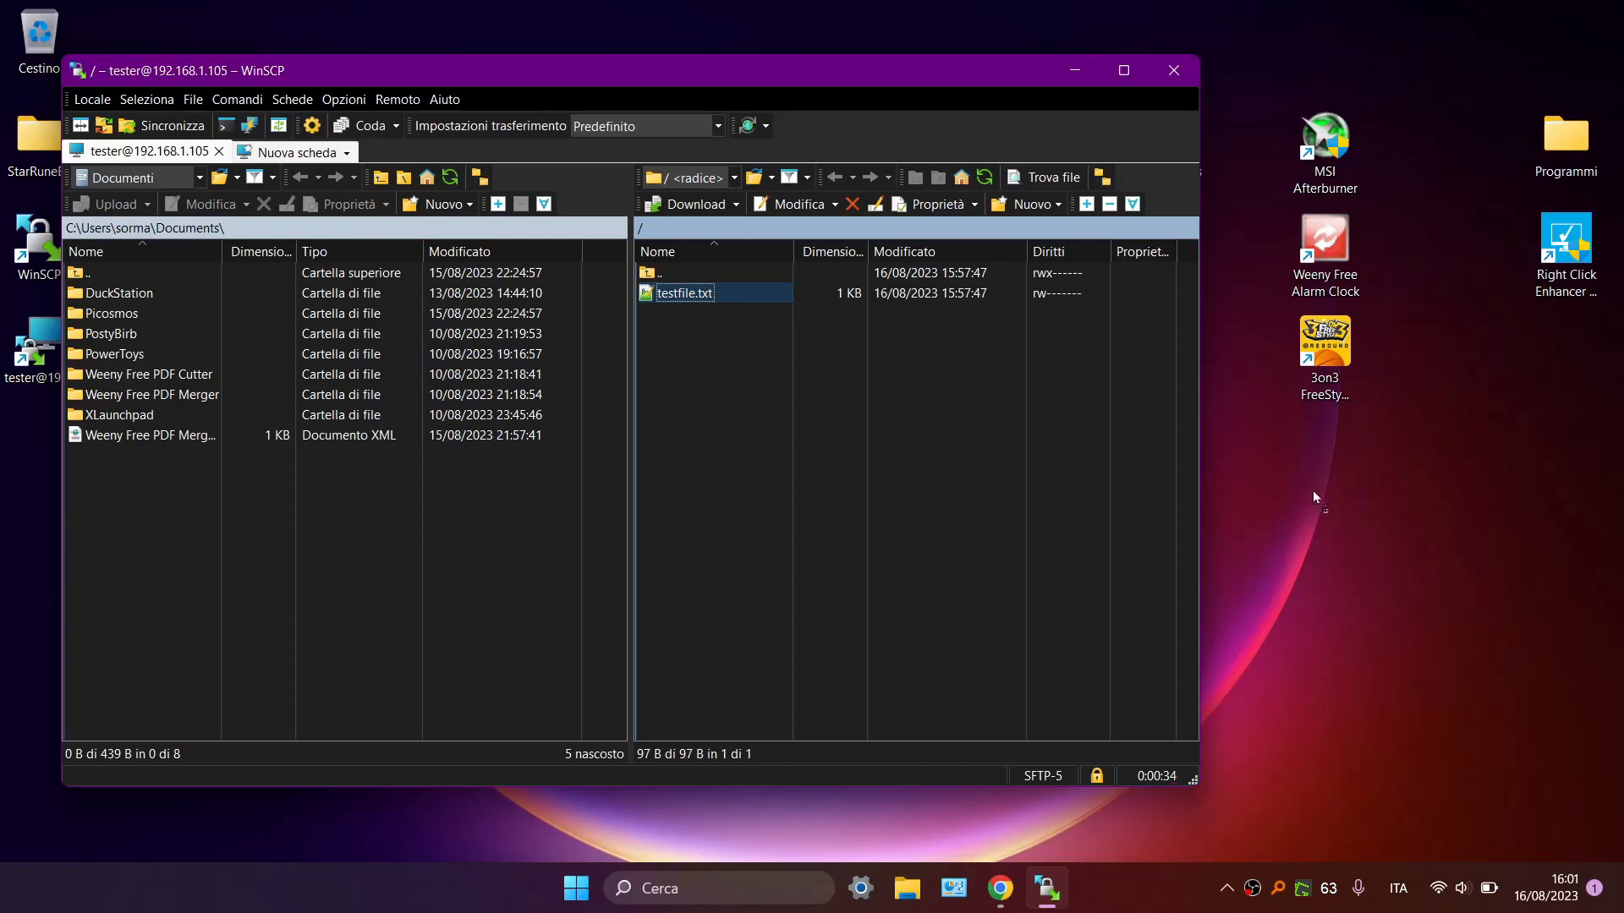
pyautogui.moveTo(1349, 510); pyautogui.dragTo(1349, 510)
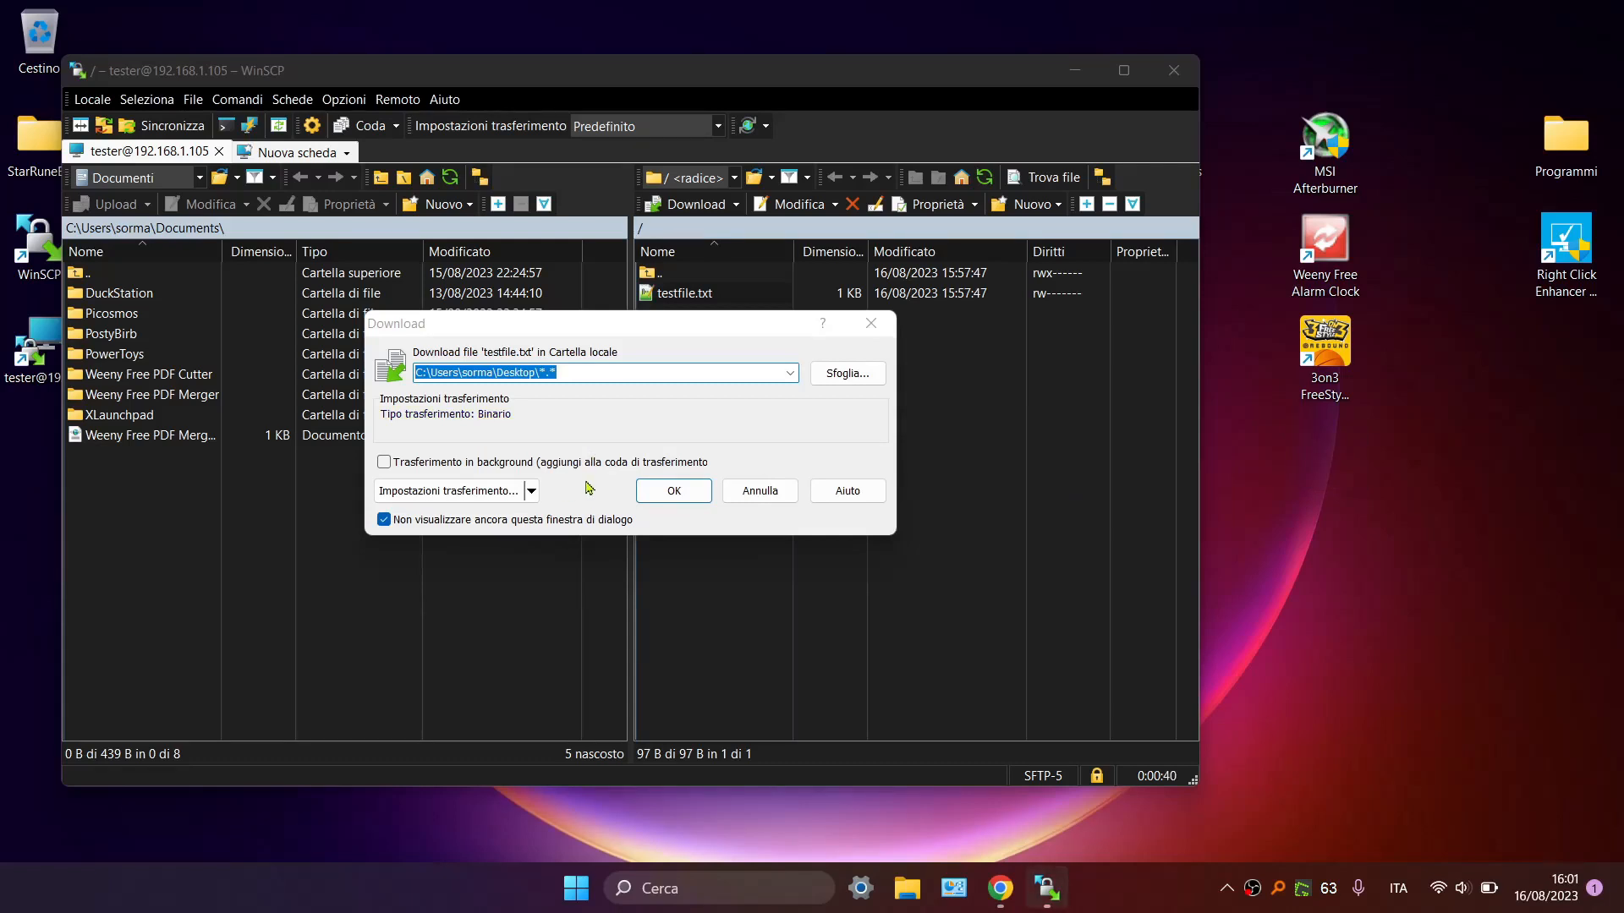
pyautogui.click(662, 489)
pyautogui.click(661, 489)
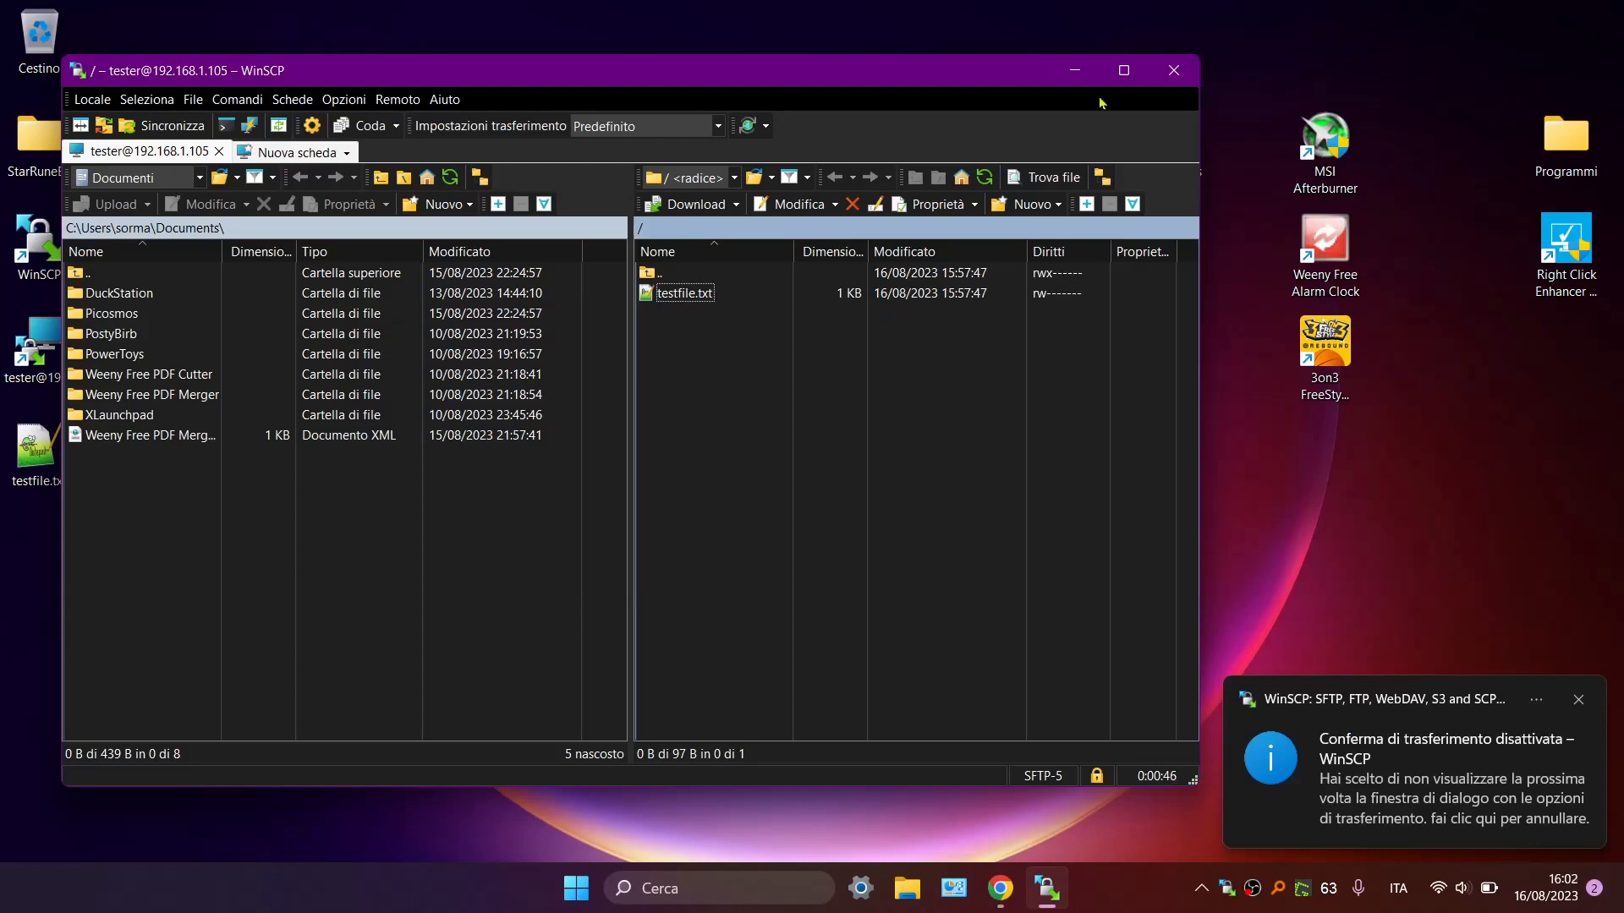
# - Minimize the client window and open the downloaded testfile.txt on the desktop
pyautogui.click(1079, 78)
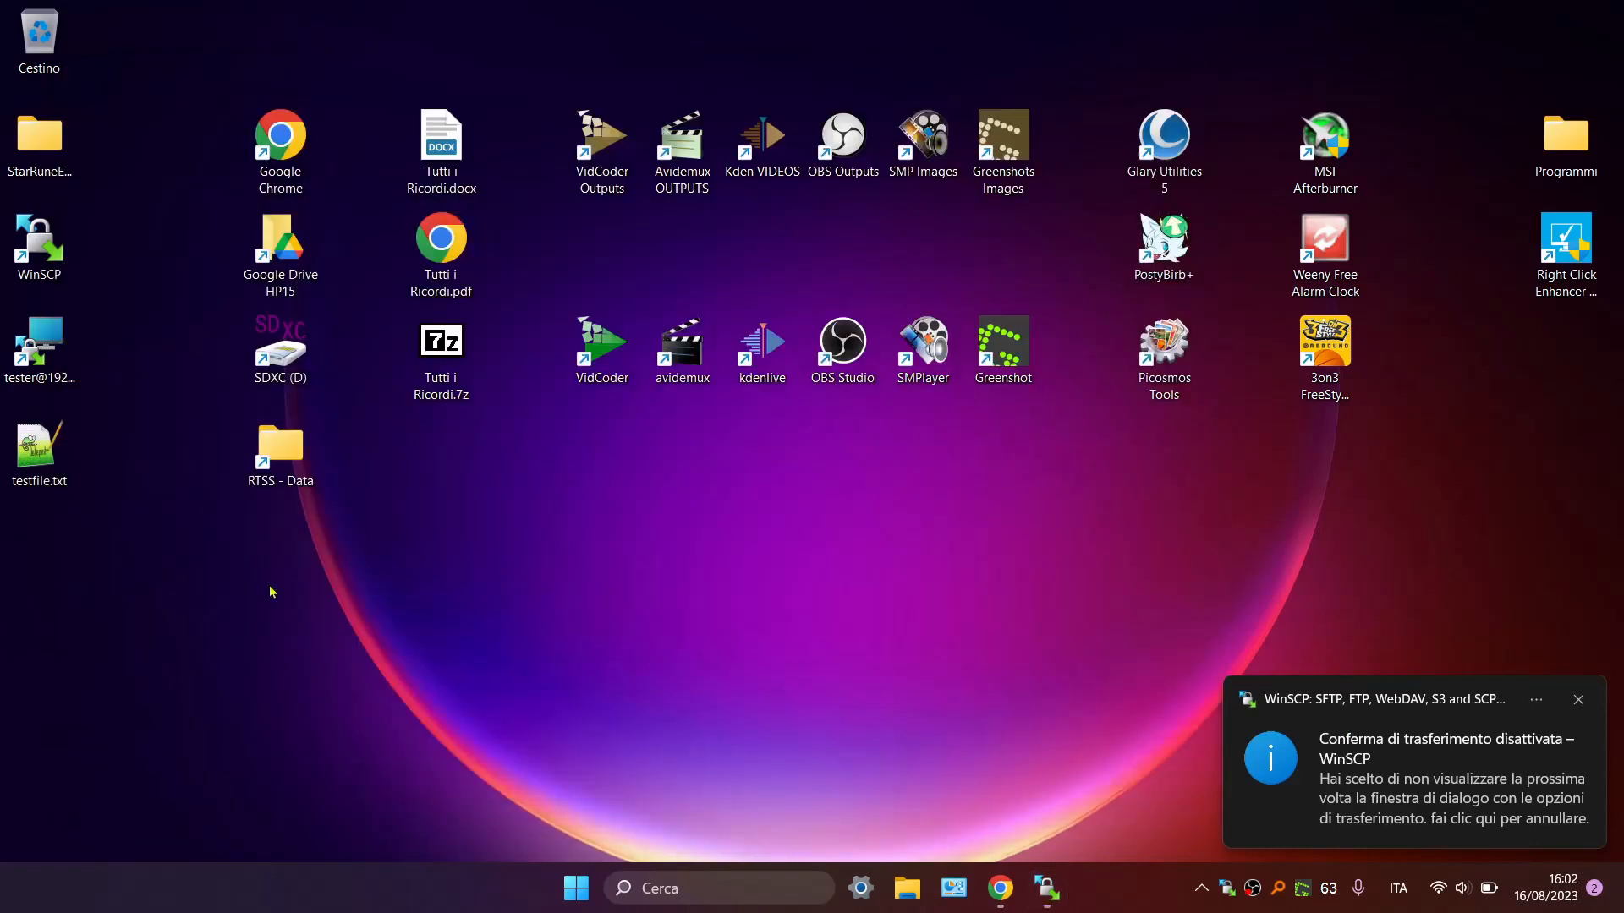
pyautogui.doubleClick(70, 476)
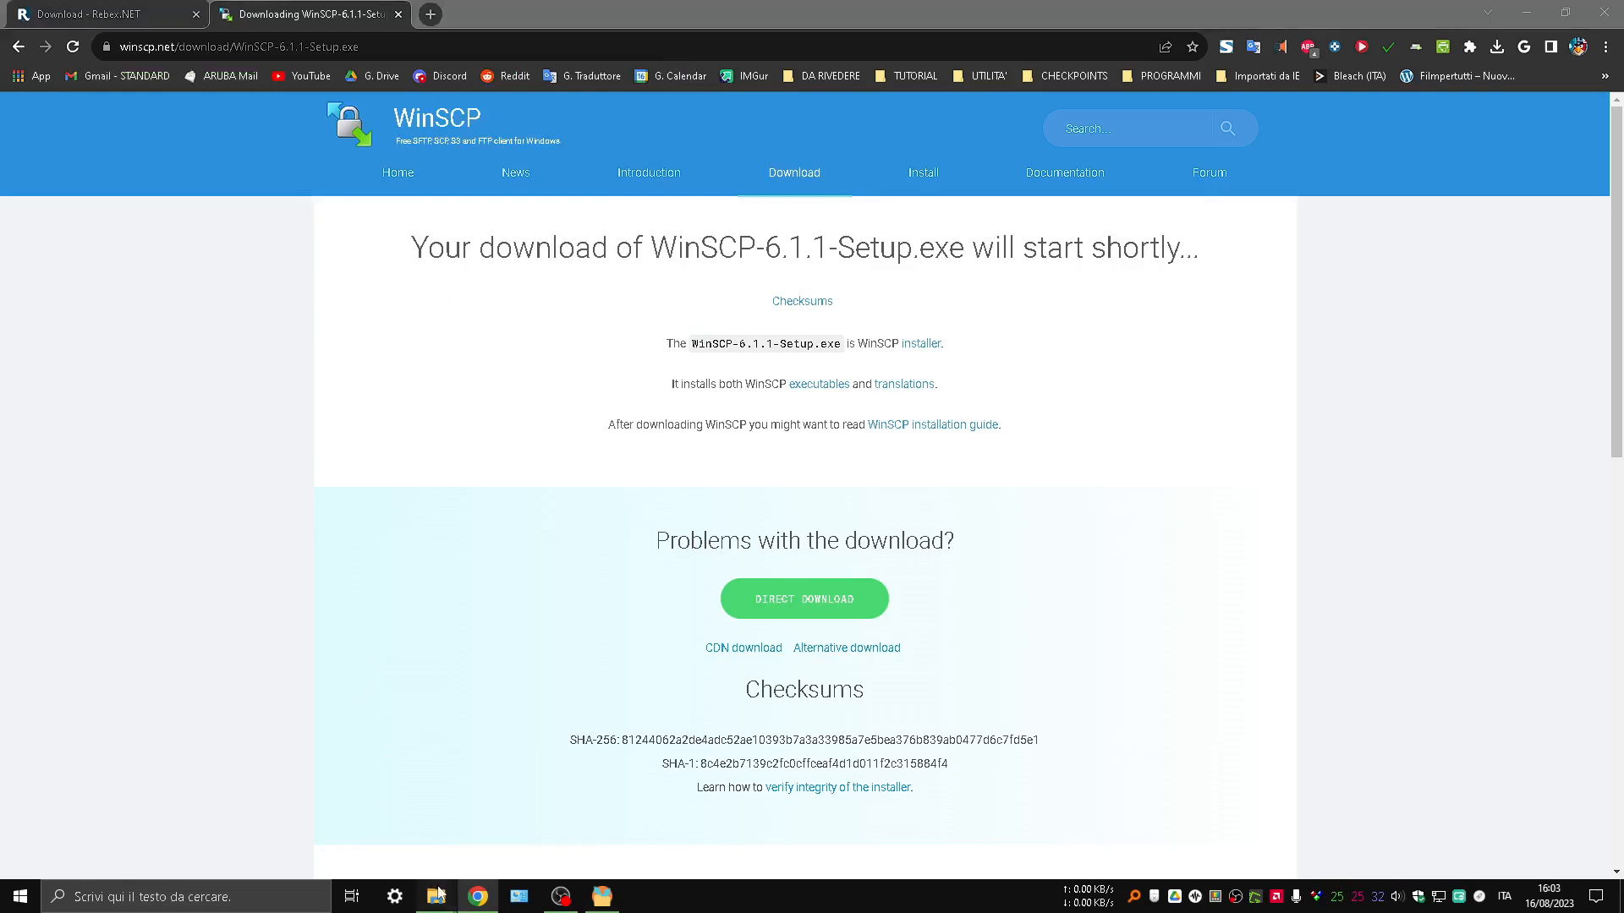
pyautogui.moveTo(436, 895)
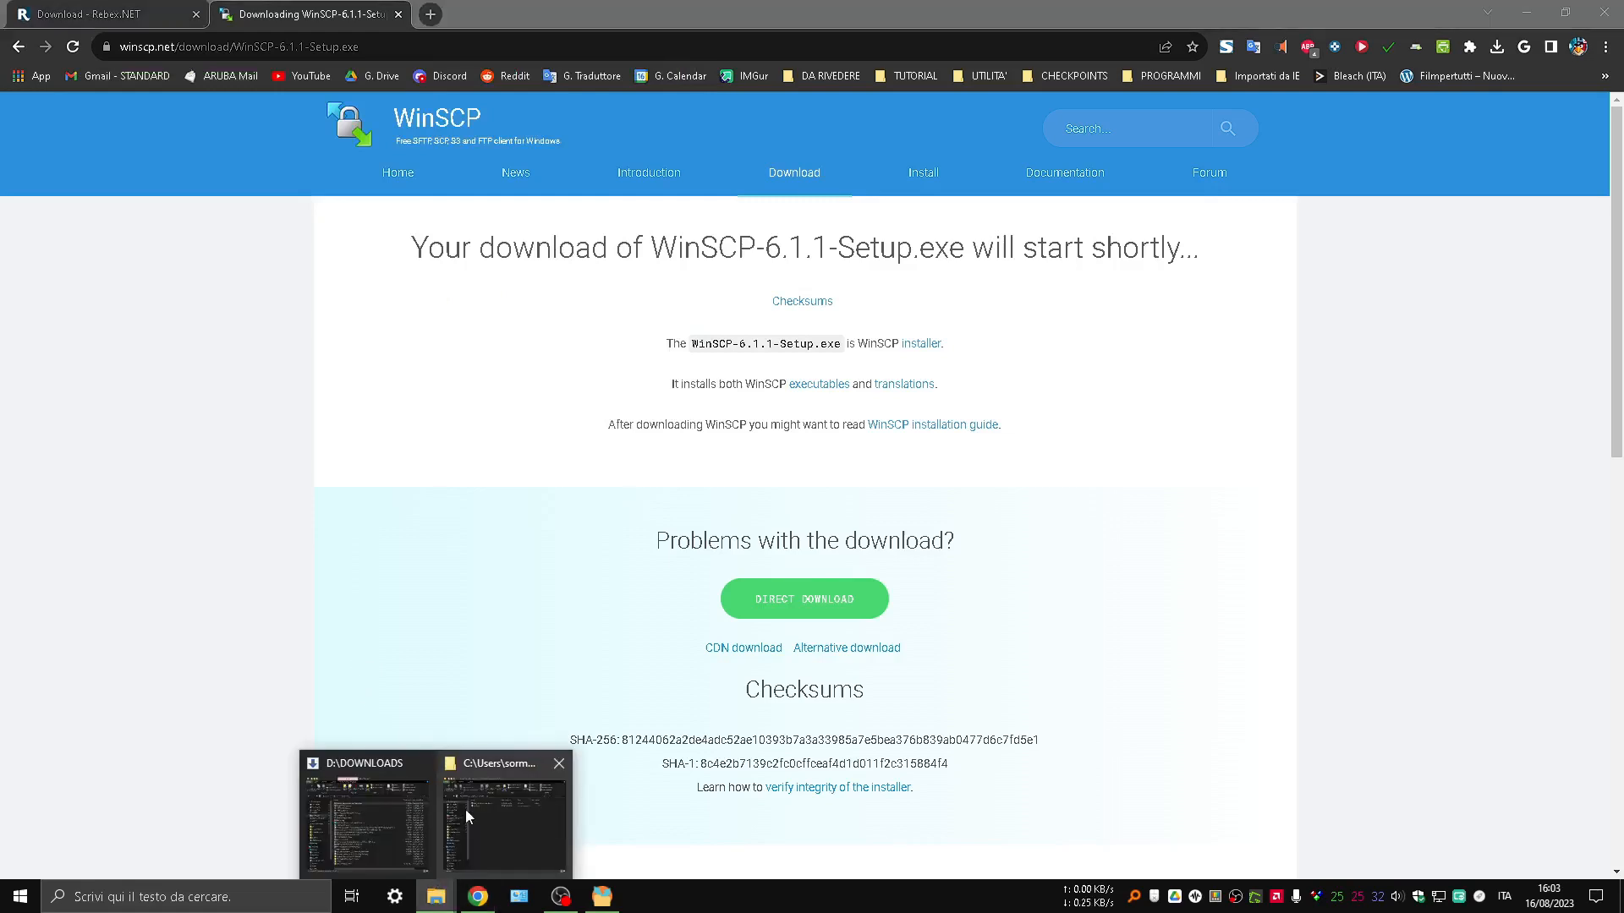
pyautogui.click(466, 812)
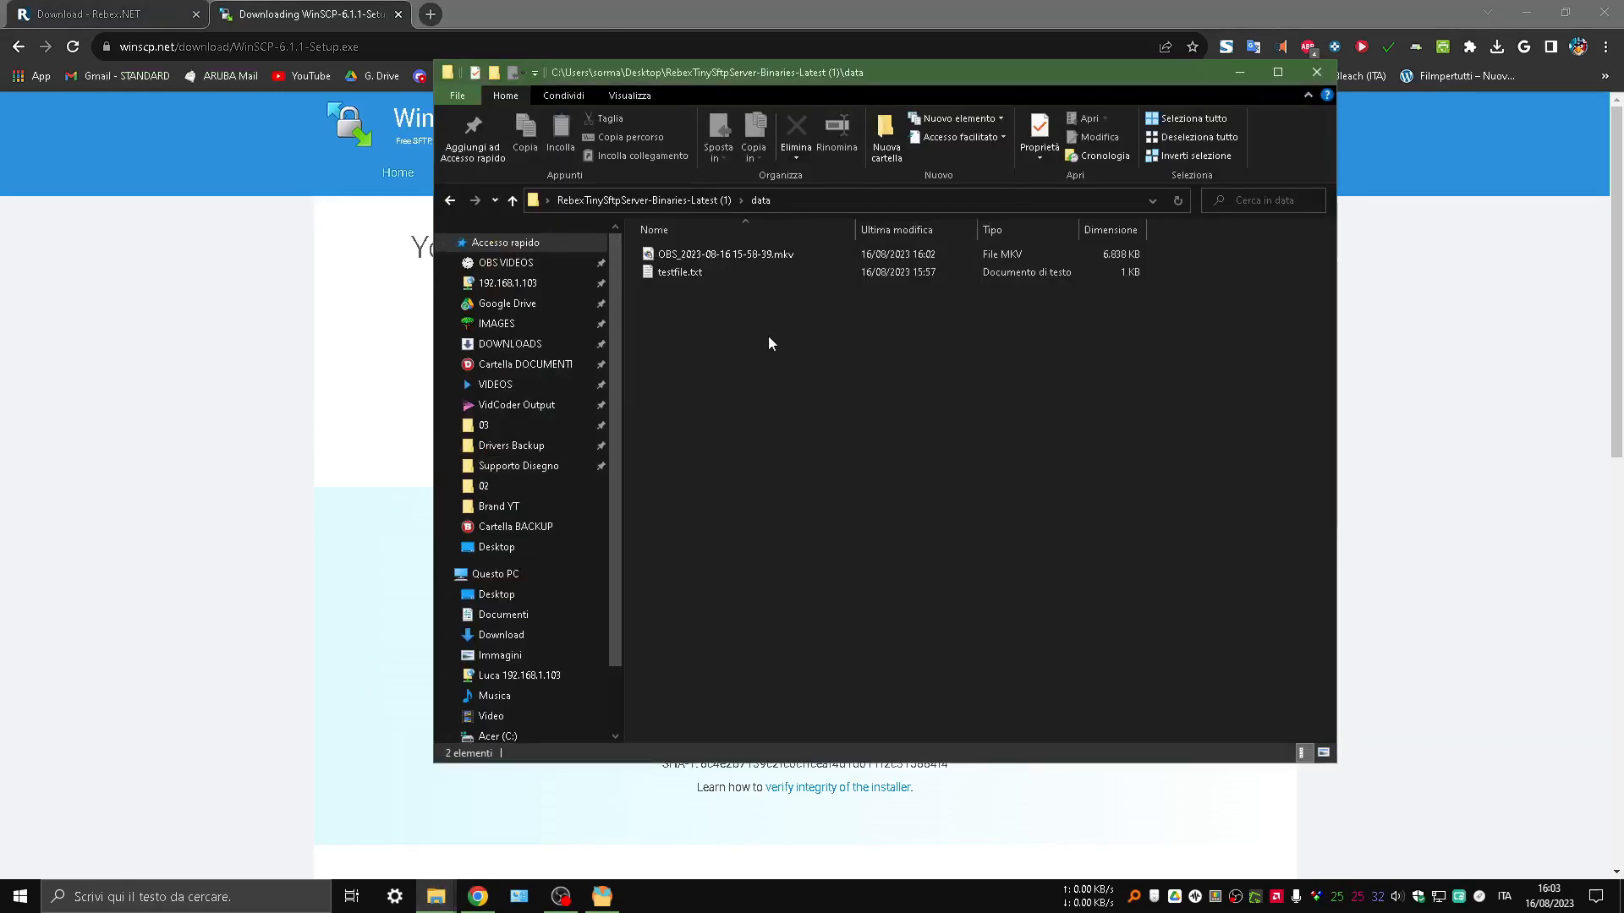
pyautogui.click(687, 200)
pyautogui.doubleClick(694, 257)
pyautogui.click(768, 255)
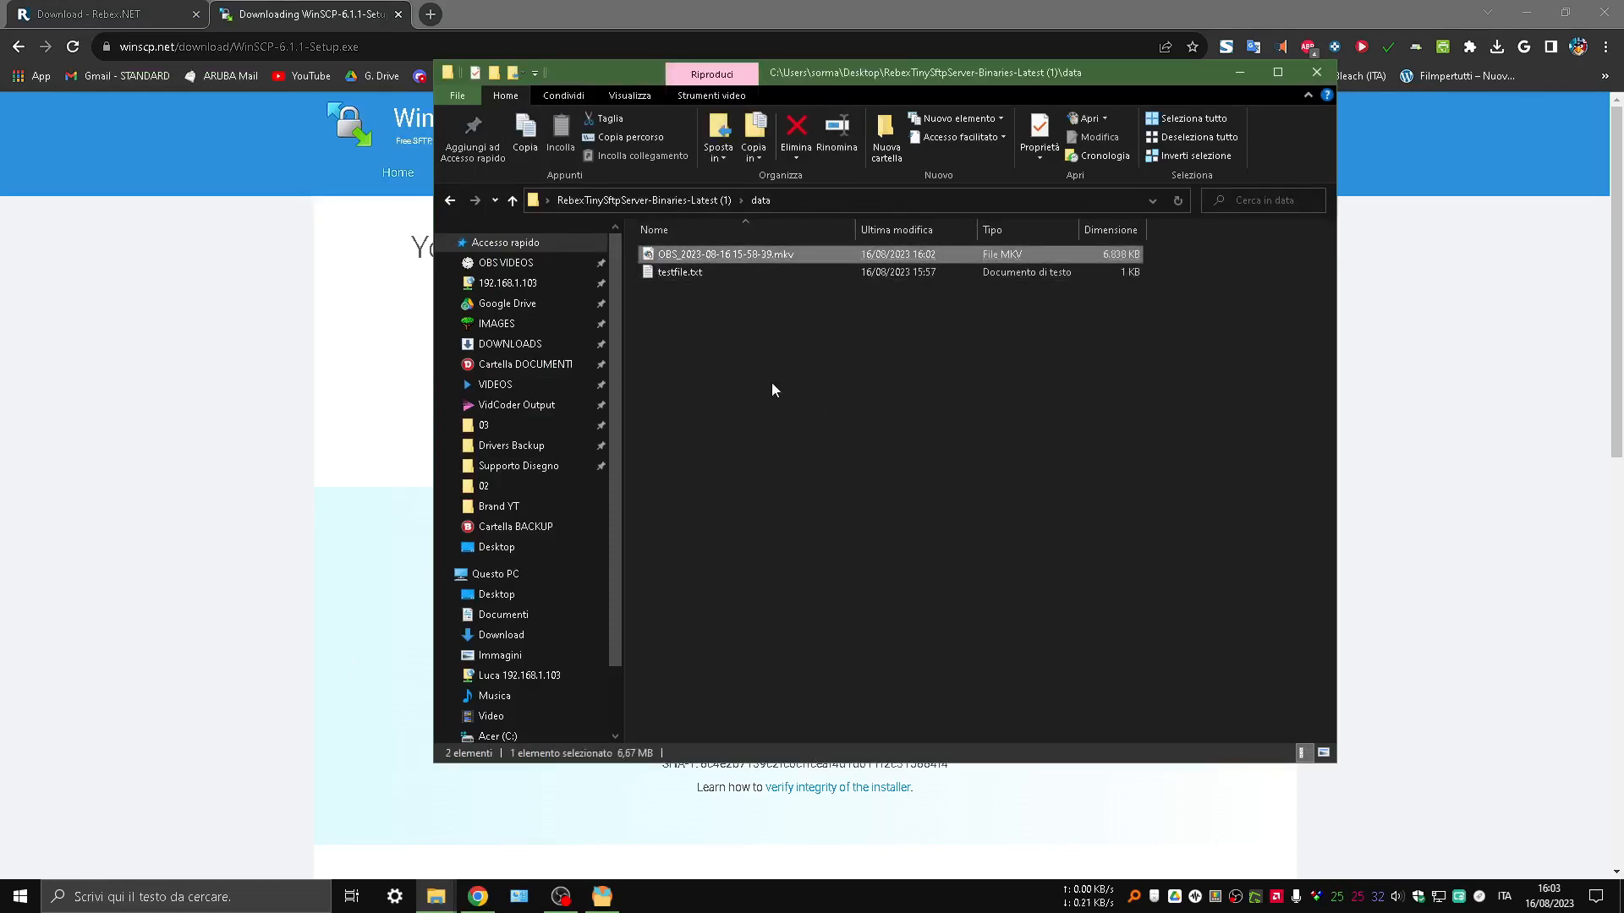